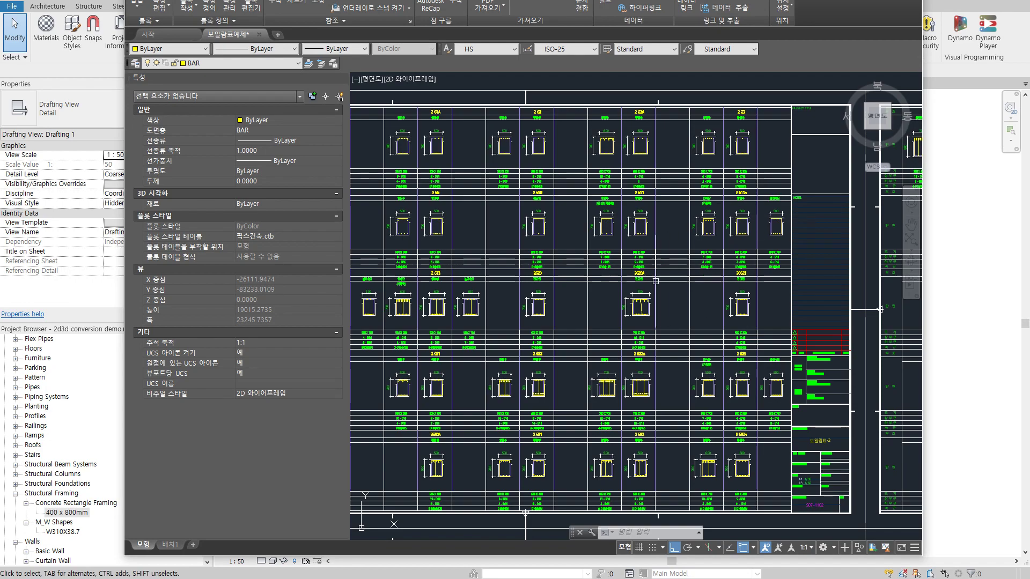
Pan and zoom the AutoCAD beam schedule in on the beam section details.
middle_click_drag(652, 294, 511, 305)
scroll(602, 310, "up", 3)
scroll(602, 310, "up", 2)
scroll(602, 310, "down", 2)
middle_click_drag(684, 282, 691, 288)
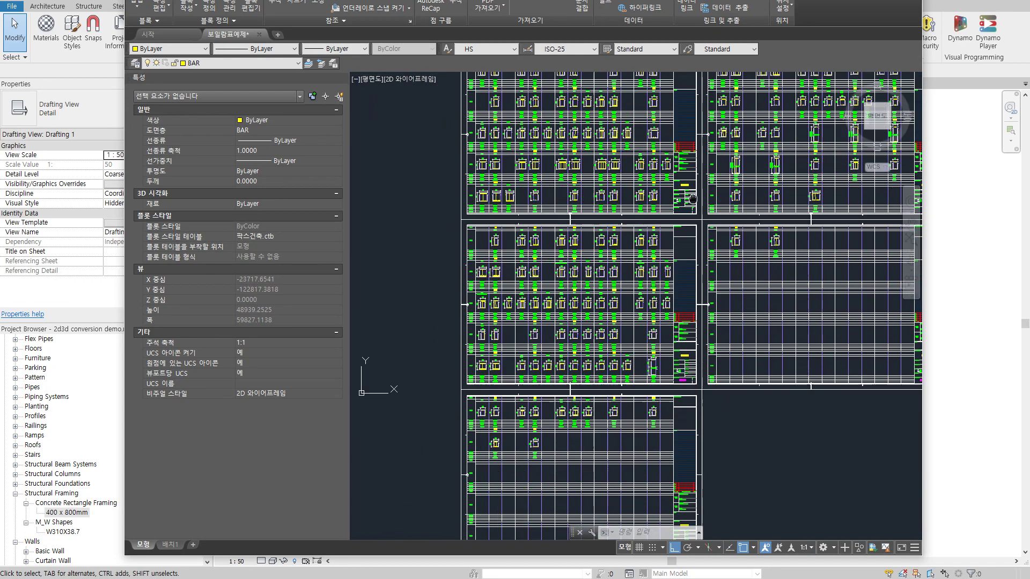
middle_click_drag(645, 185, 687, 280)
scroll(687, 280, "up", 3)
scroll(644, 305, "up", 1)
scroll(612, 322, "up", 2)
mouse_move(612, 322)
middle_mouse_down()
mouse_move(678, 331)
mouse_move(424, 325)
middle_mouse_up()
Scan sections 2 G2A and 2 G3 across the grid, then return to Revit's Drafting 1 view.
mouse_move(752, 329)
middle_mouse_down()
mouse_move(612, 325)
mouse_move(622, 325)
middle_mouse_up()
middle_click_drag(880, 332, 740, 328)
scroll(740, 327, "down", 2)
scroll(741, 328, "down", 3)
middle_click_drag(692, 408, 570, 167)
scroll(654, 290, "down", 3)
middle_click_drag(633, 290, 654, 291)
scroll(654, 291, "up", 2)
scroll(679, 385, "up", 2)
scroll(692, 379, "up", 2)
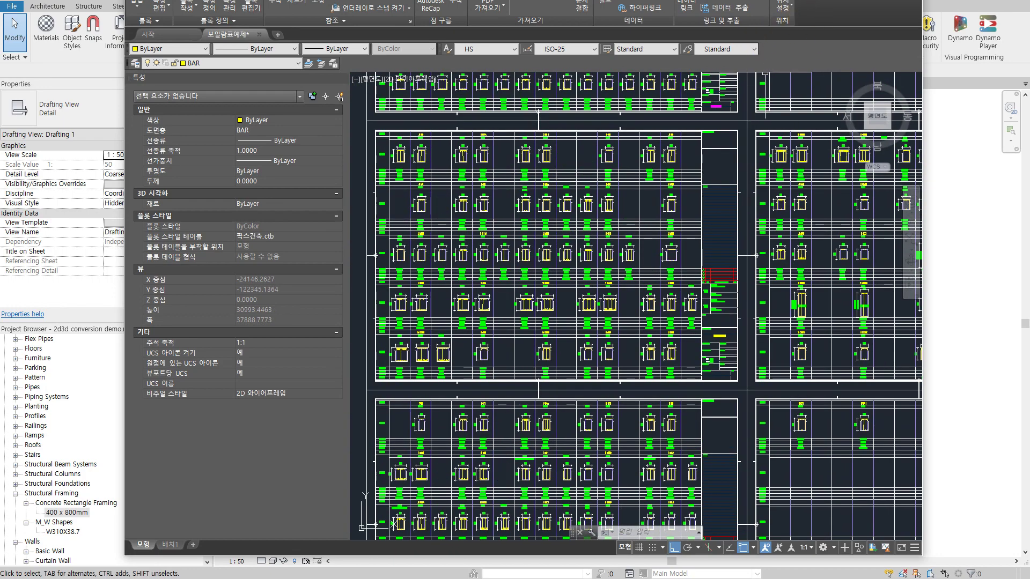
key("alt+Tab")
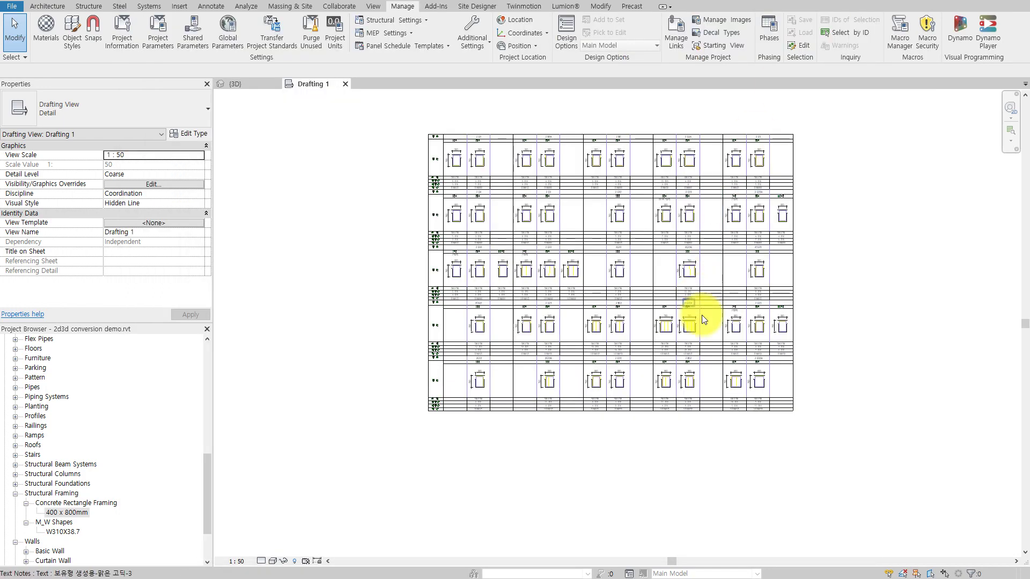
scroll(747, 310, "up", 3)
mouse_move(748, 311)
middle_mouse_down()
mouse_move(658, 355)
mouse_move(653, 449)
middle_mouse_up()
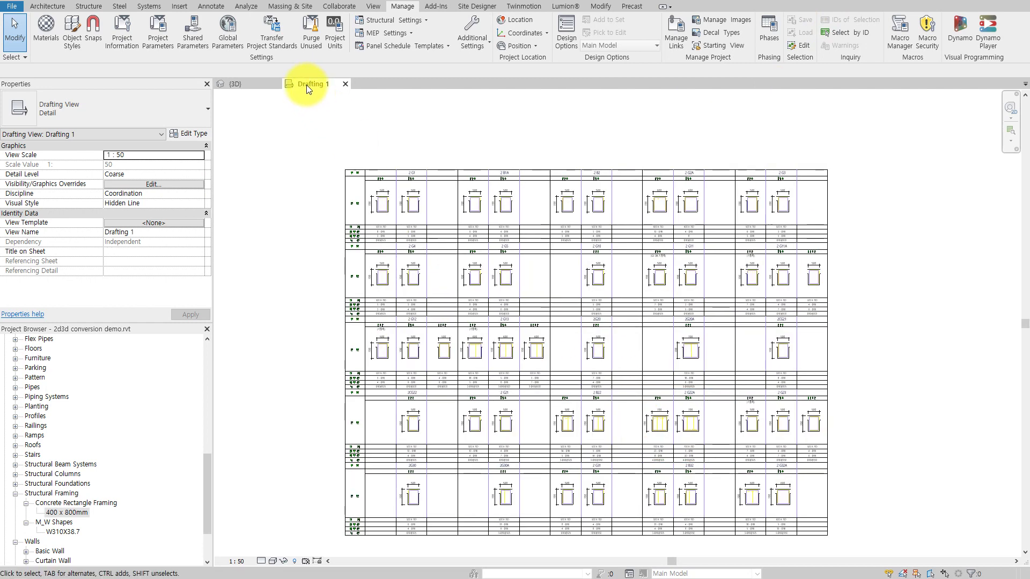
scroll(427, 199, "up", 3)
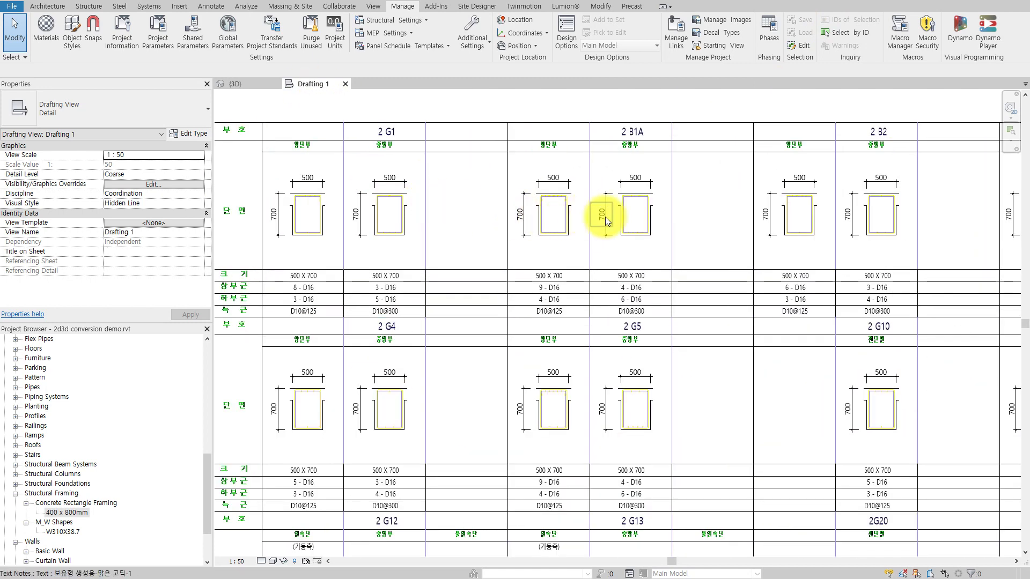
scroll(699, 215, "up", 2)
mouse_move(699, 214)
middle_mouse_down()
mouse_move(794, 299)
mouse_move(658, 222)
middle_mouse_up()
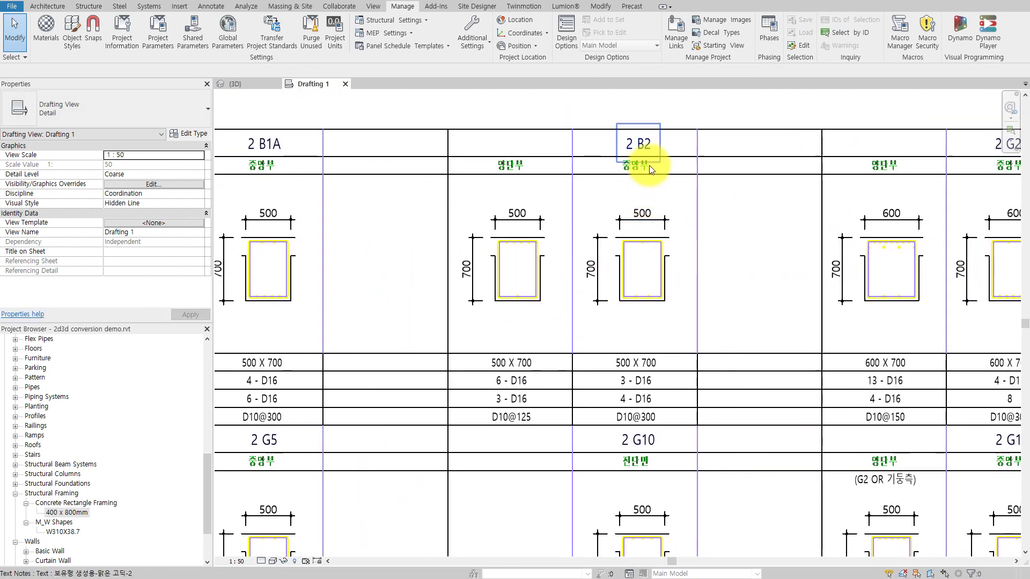
scroll(650, 165, "up", 2)
scroll(637, 163, "up", 1)
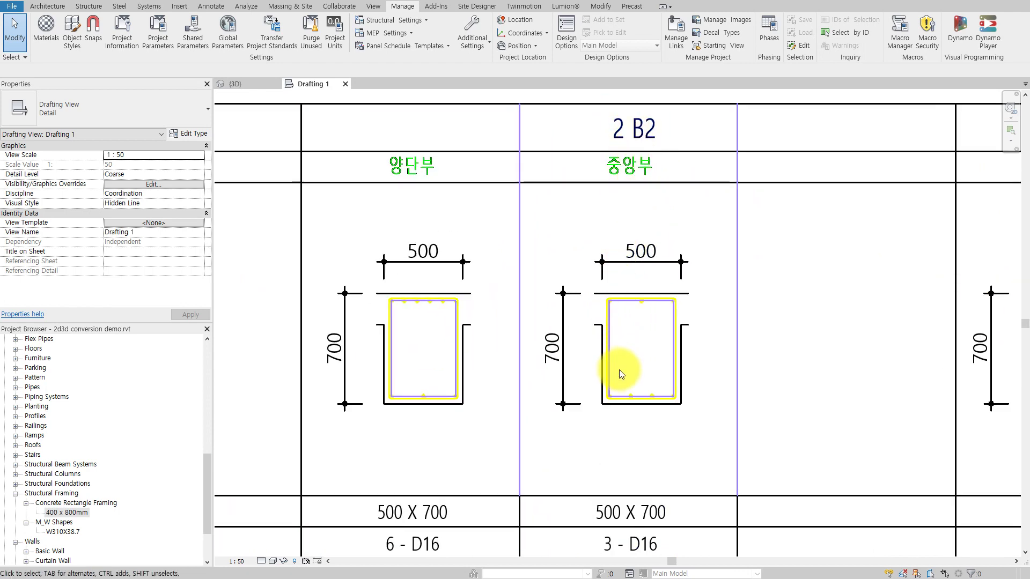
scroll(661, 349, "down", 4, "ctrl")
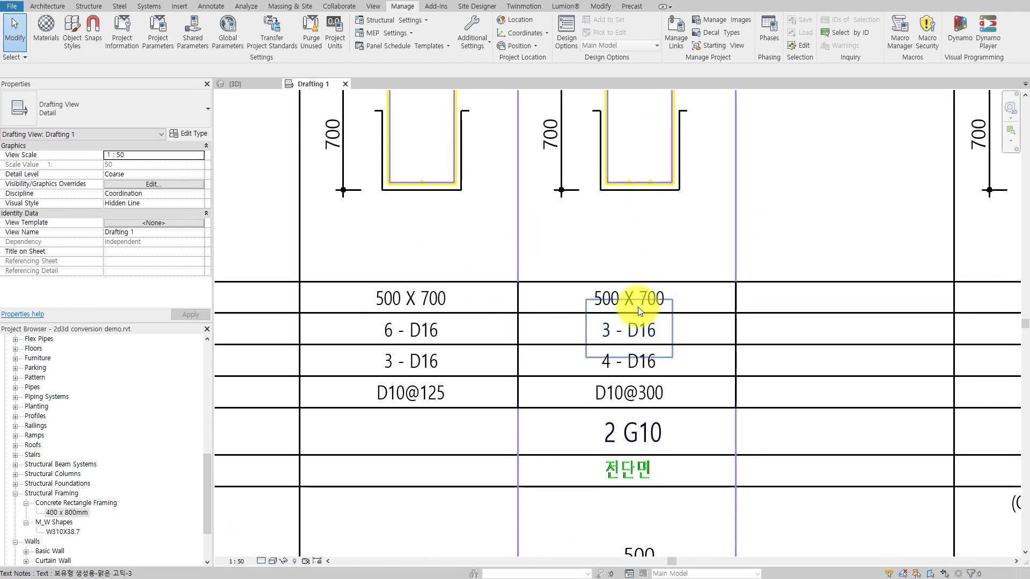
scroll(622, 459, "down", 3)
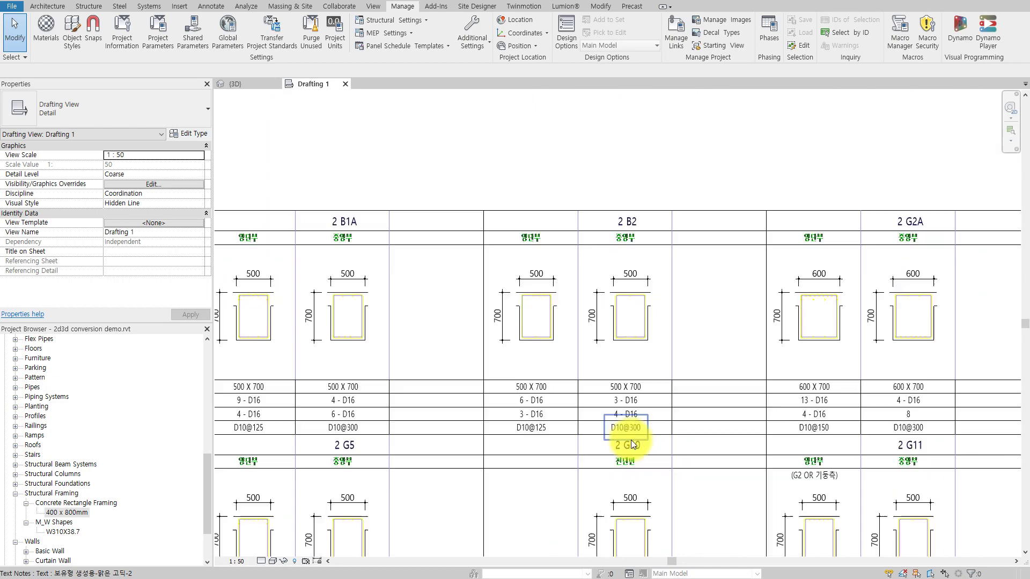
middle_click_drag(631, 440, 630, 240)
scroll(631, 245, "down", 1)
scroll(625, 255, "down", 1)
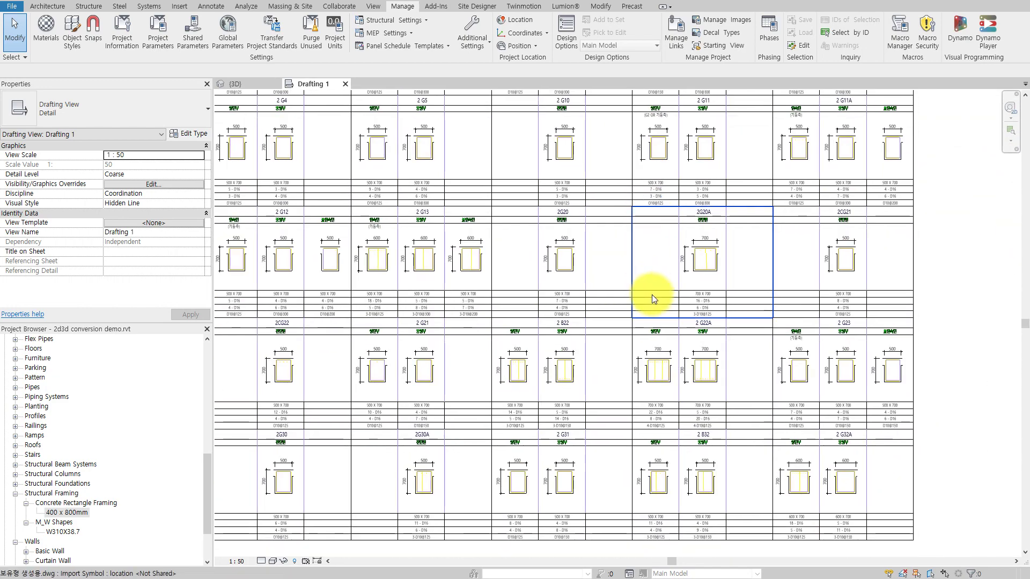
scroll(652, 296, "down", 1)
scroll(690, 360, "down", 1)
scroll(536, 223, "up", 1)
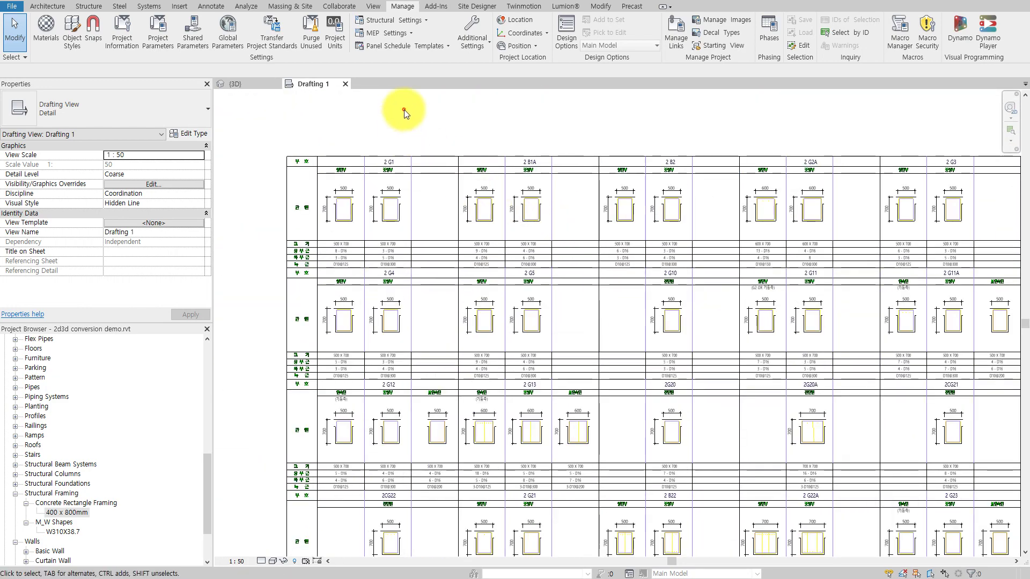
scroll(407, 112, "up", 1)
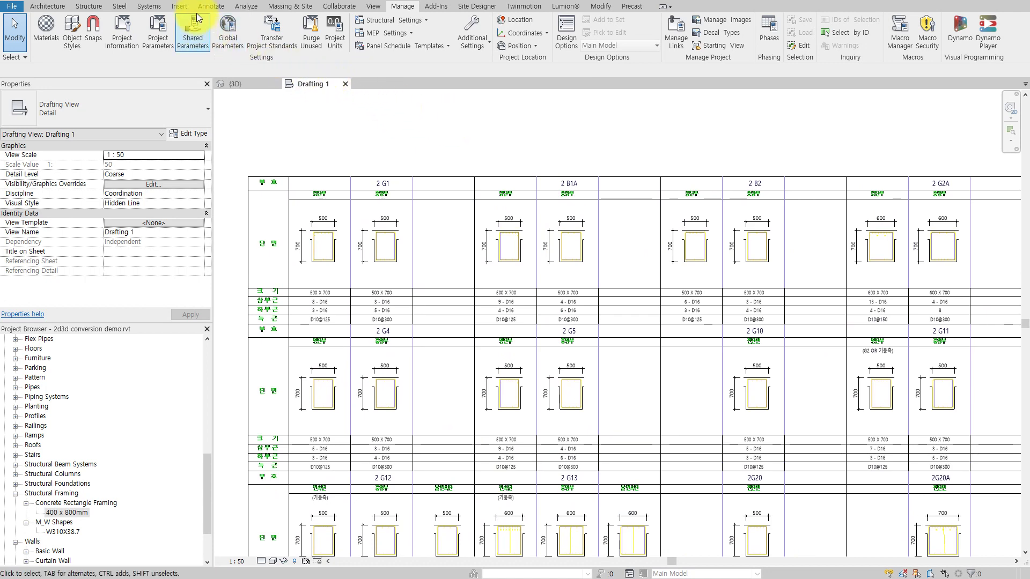
Draw a rectangular crosshatch filled region around the 2 G1 beam section cell.
left_click(209, 6)
left_click(296, 21)
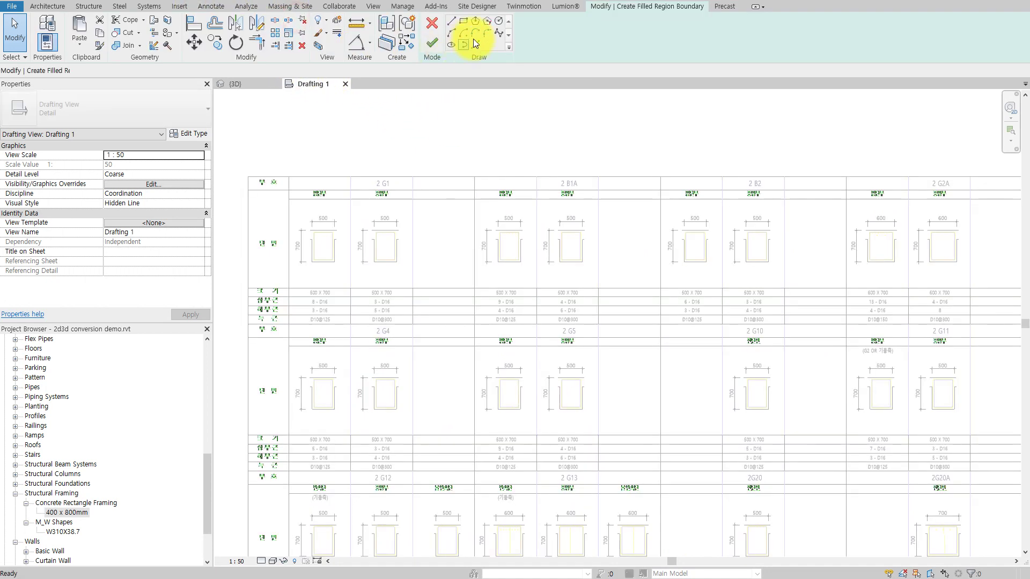
left_click(465, 22)
scroll(301, 177, "up", 2)
left_click(263, 190)
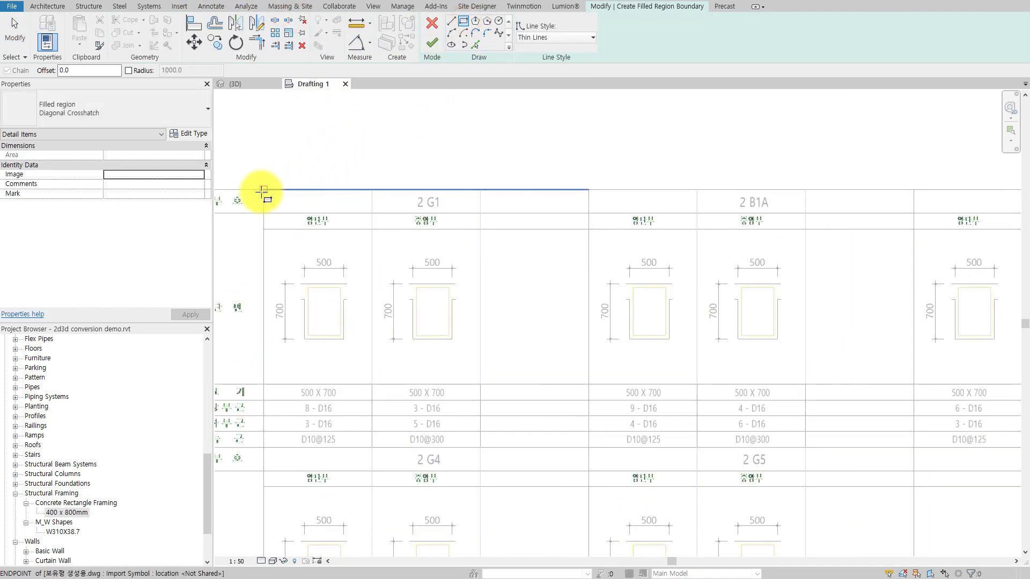
left_click(589, 447)
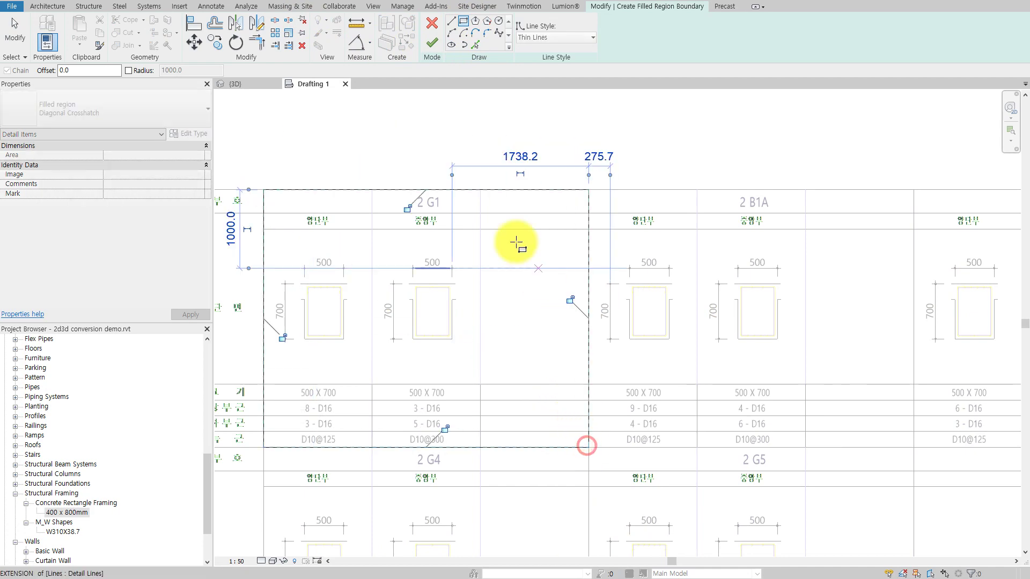
left_click(431, 45)
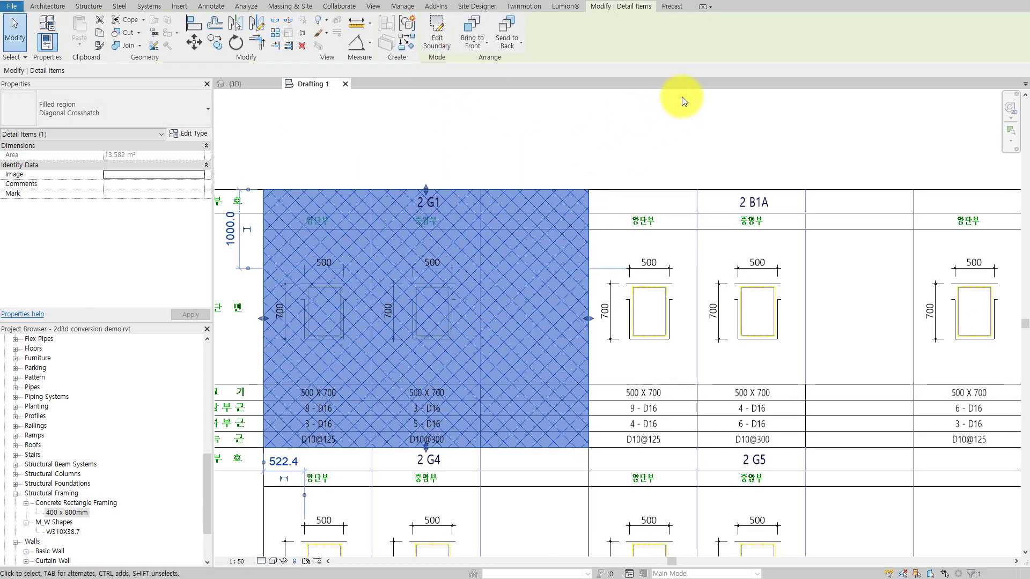
Zoom out and pan the drafting view's schedule to the left.
scroll(635, 144, "down", 1)
scroll(628, 143, "down", 1)
middle_click_drag(626, 141, 478, 145)
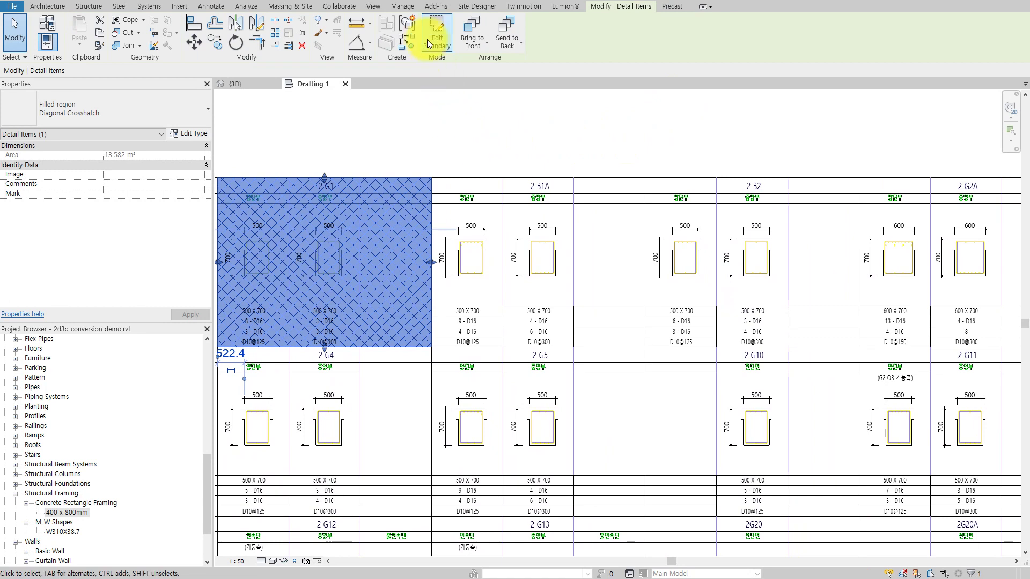
left_click(402, 7)
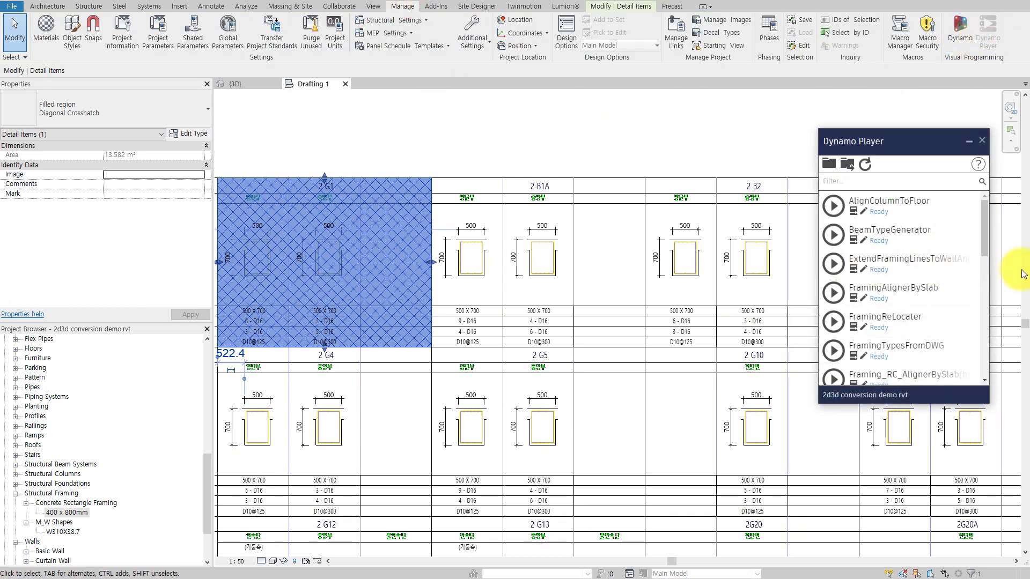
Load FramingTypesFromDWG in Dynamo Player with 400 x 800mm as the framing type to duplicate.
scroll(947, 293, "down", 3)
scroll(935, 292, "down", 1)
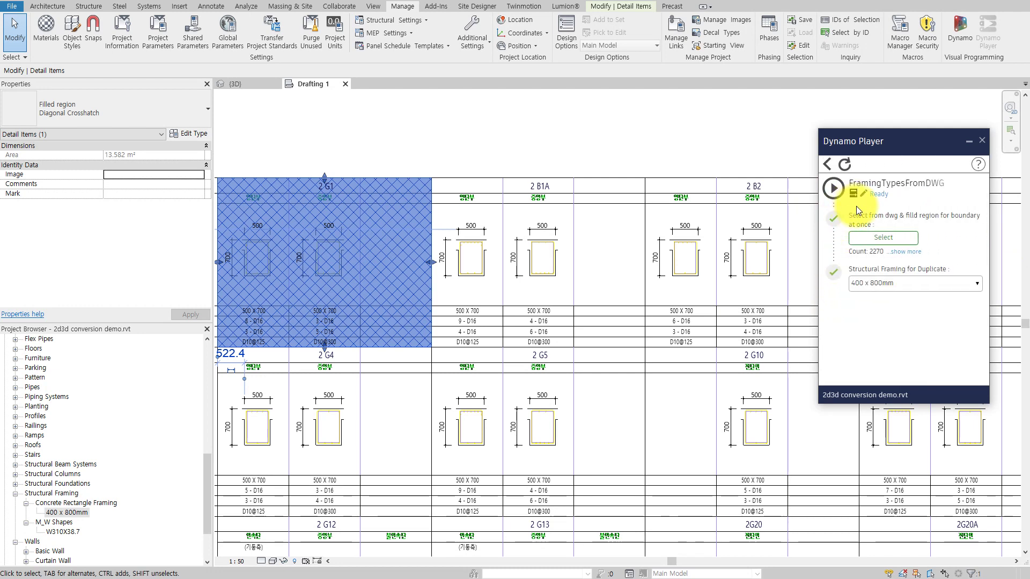
scroll(560, 292, "down", 2)
scroll(560, 292, "down", 2)
middle_click_drag(591, 268, 540, 220)
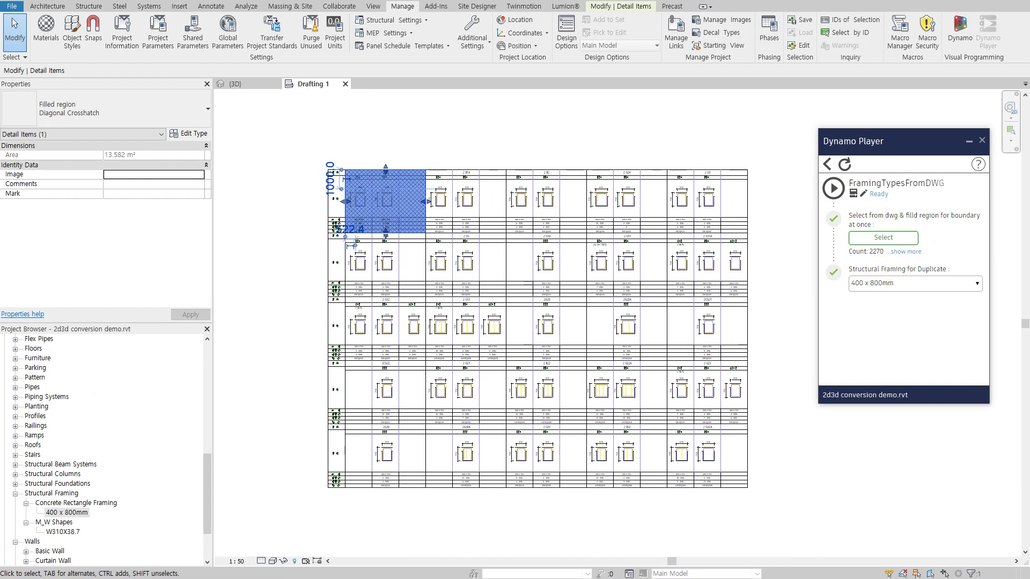
left_click(880, 279)
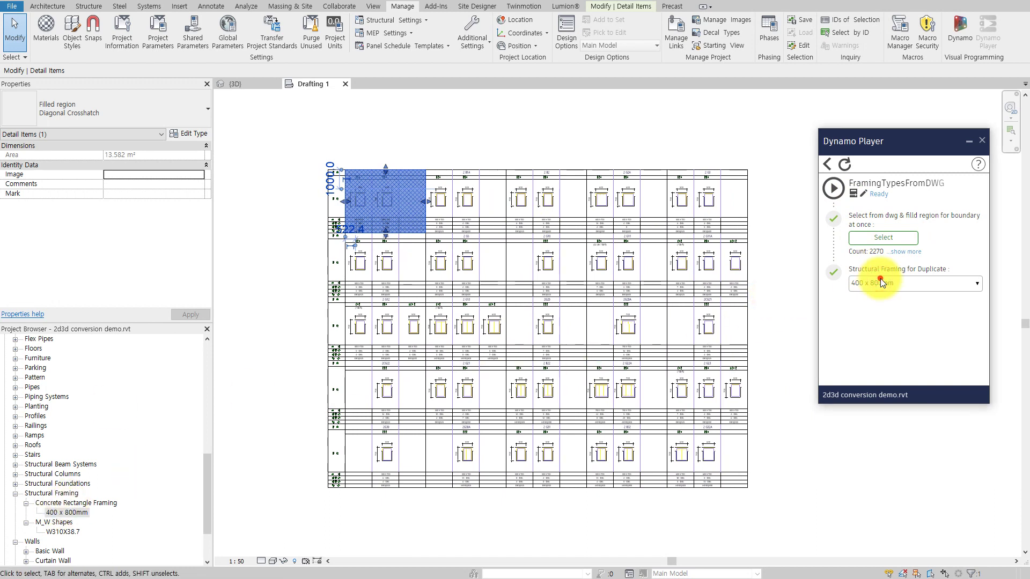
left_click(774, 312)
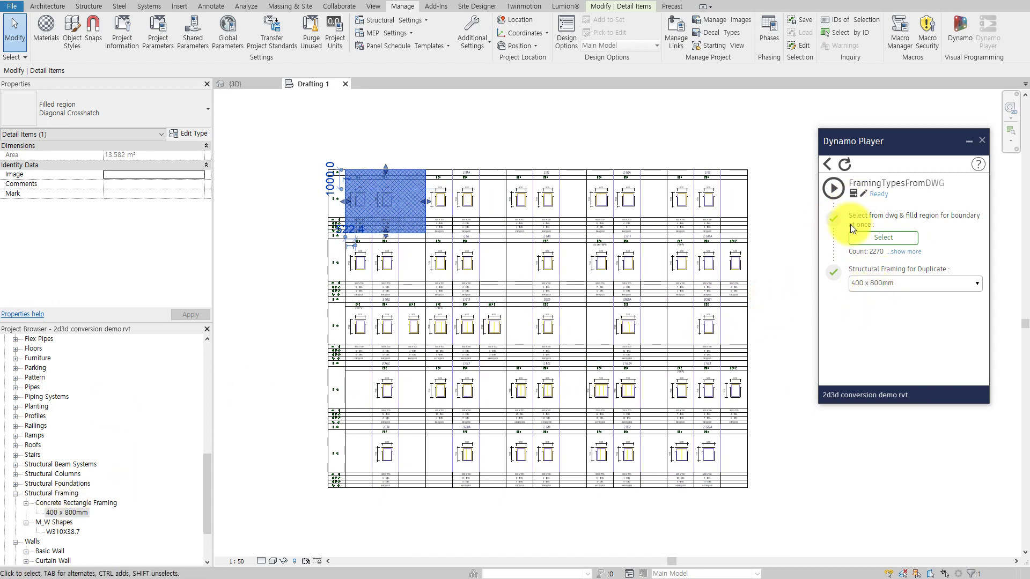
left_click(870, 239)
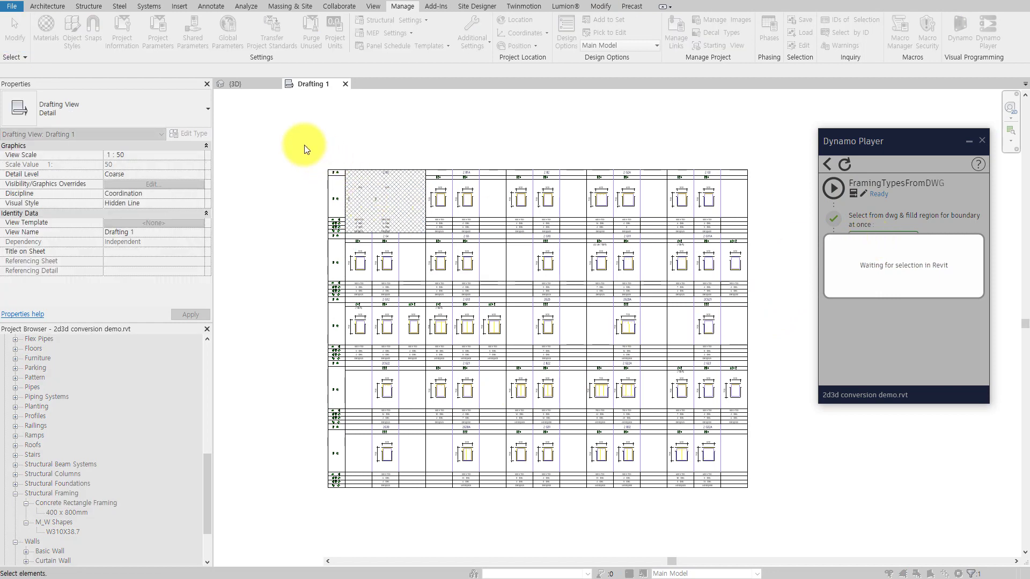
Window-select all 2,272 schedule and filled-region elements as script input and run FramingTypesFromDWG.
left_click_drag(306, 149, 415, 277)
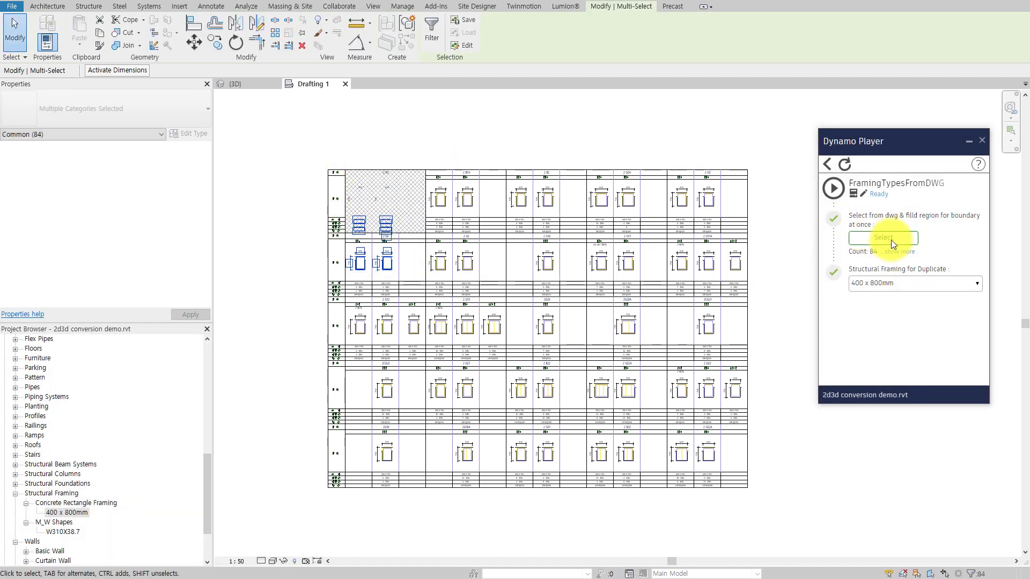
left_click(892, 241)
left_click_drag(302, 132, 775, 504)
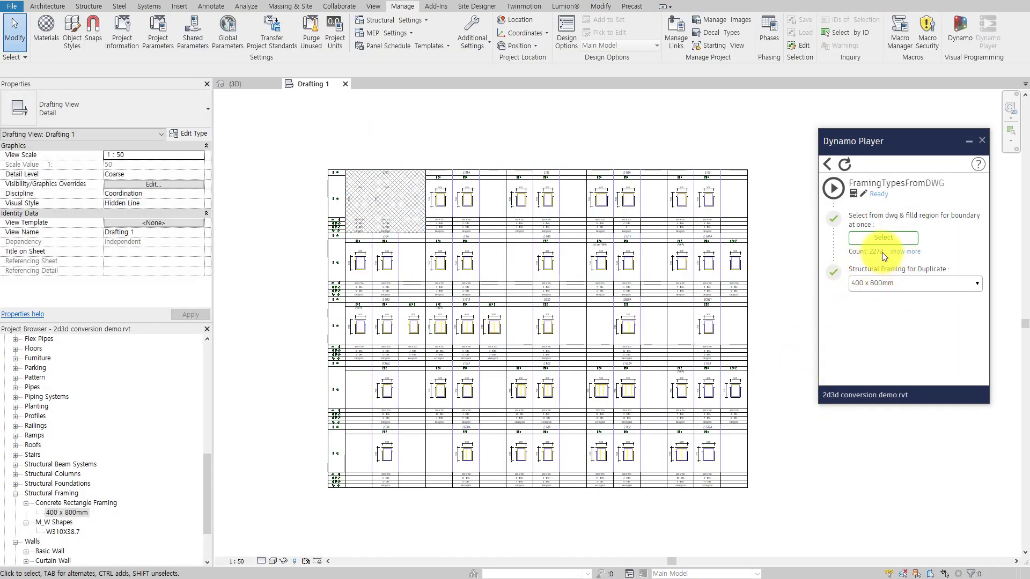
left_click(870, 238)
left_click_drag(284, 128, 797, 549)
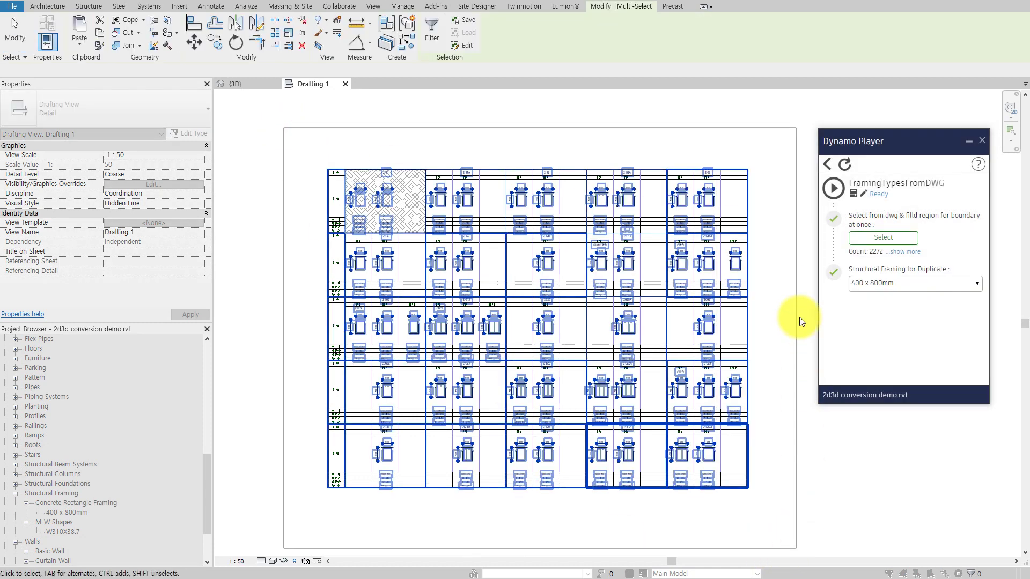
left_click(837, 188)
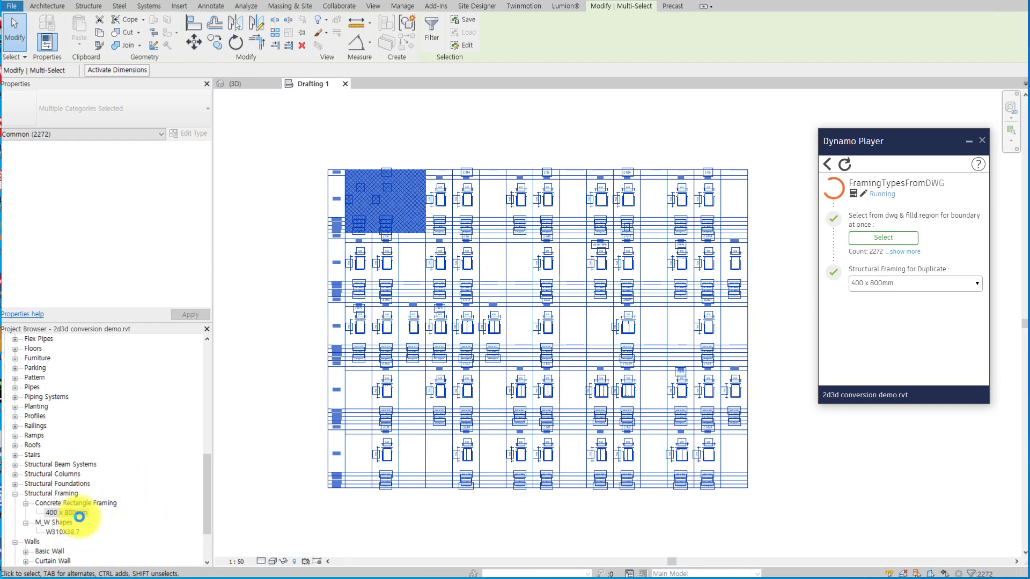
scroll(94, 524, "down", 2)
scroll(89, 519, "down", 1)
scroll(87, 517, "down", 2)
scroll(86, 518, "down", 1)
scroll(86, 514, "down", 1)
scroll(107, 450, "down", 1)
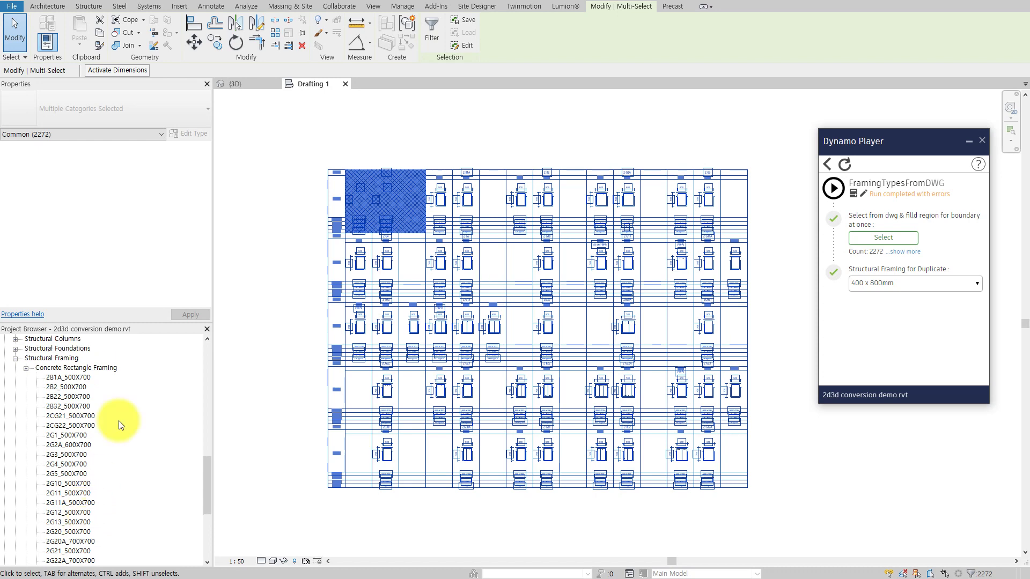
scroll(449, 391, "up", 1)
scroll(478, 333, "up", 2)
scroll(407, 305, "up", 2)
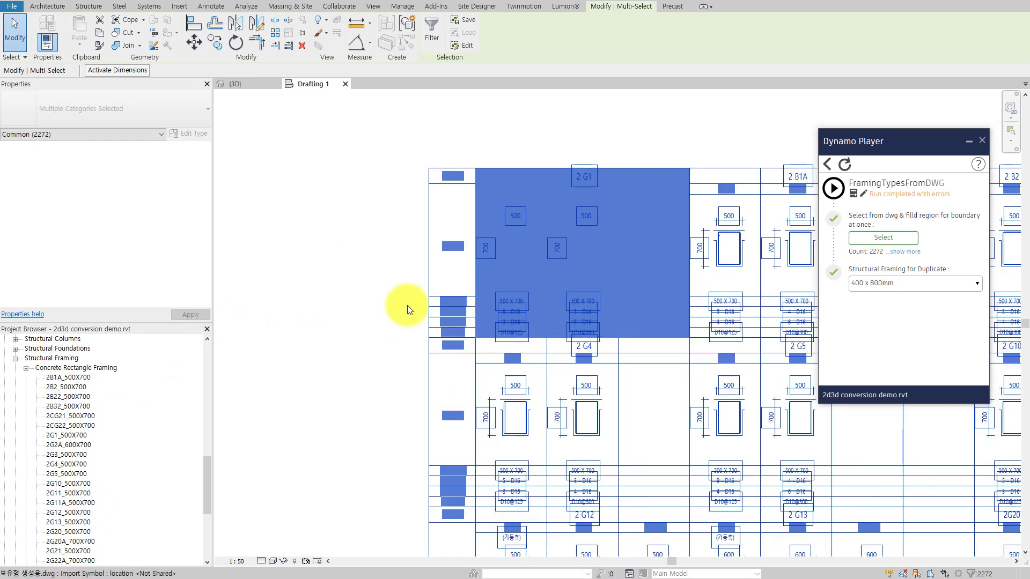
left_click(298, 311)
left_click(641, 243)
middle_click_drag(691, 266, 536, 271)
scroll(453, 214, "up", 1)
scroll(429, 209, "up", 1)
scroll(439, 169, "up", 2)
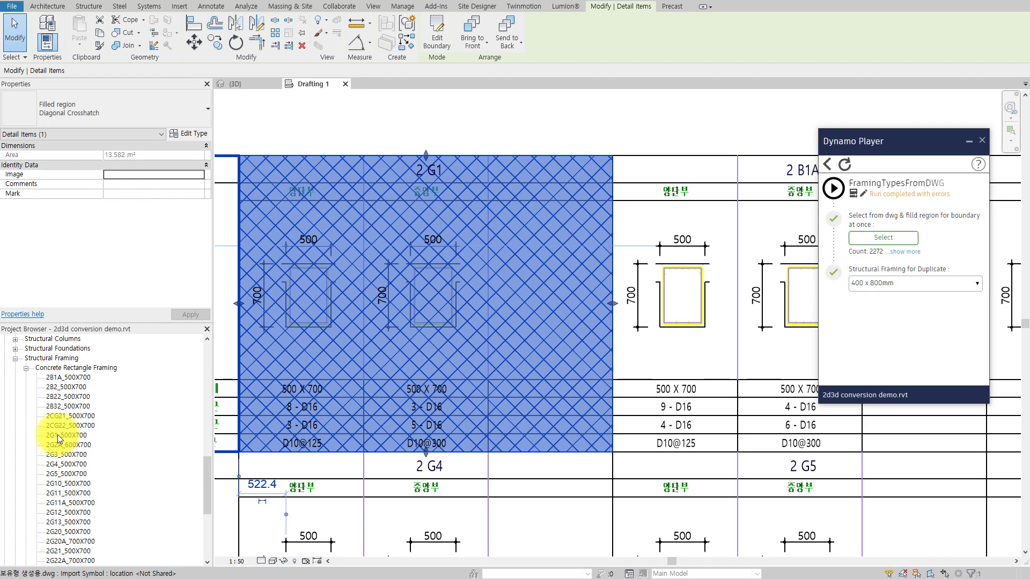
middle_click_drag(721, 248, 441, 254)
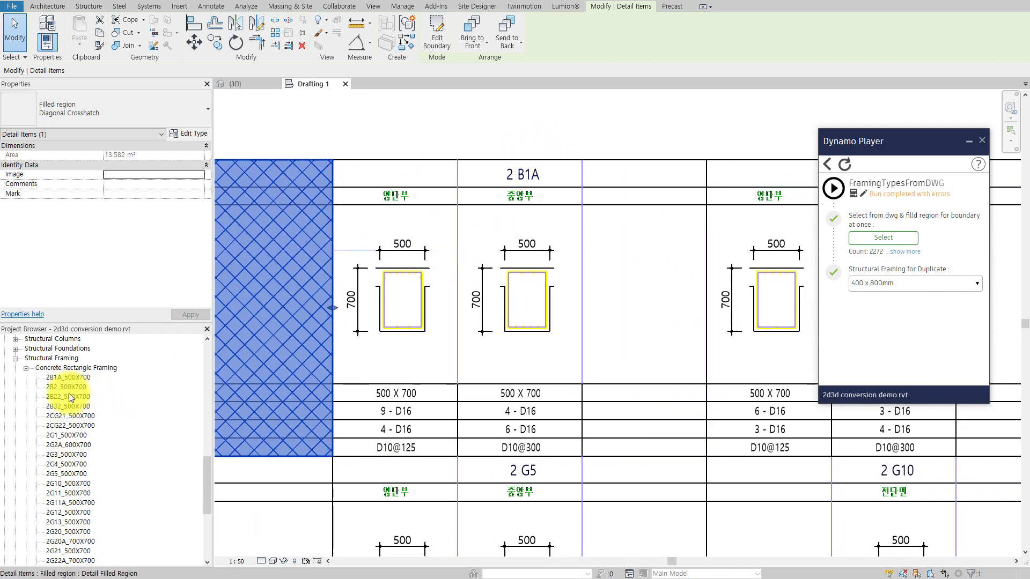
left_click(76, 378)
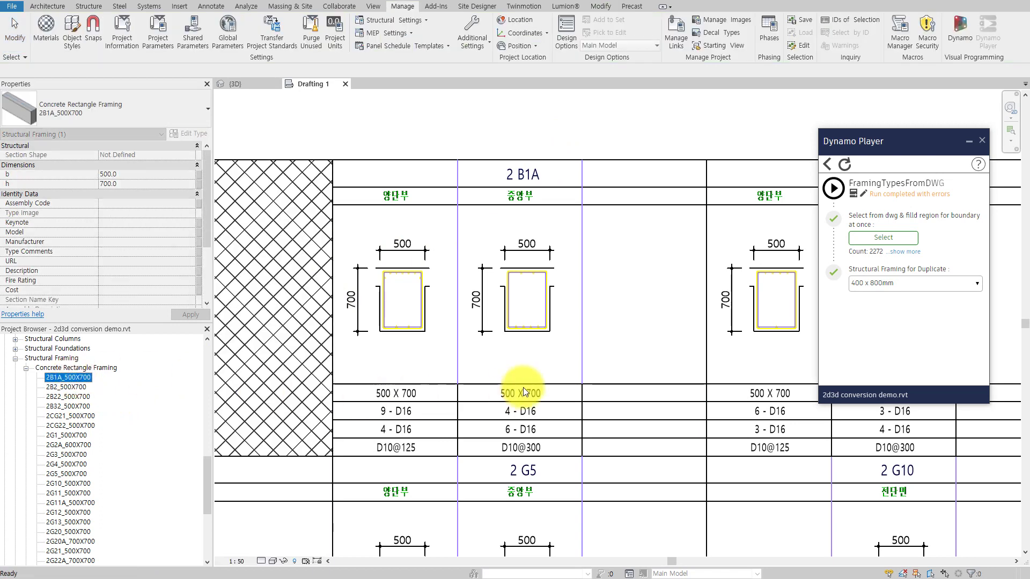
double_click(74, 378)
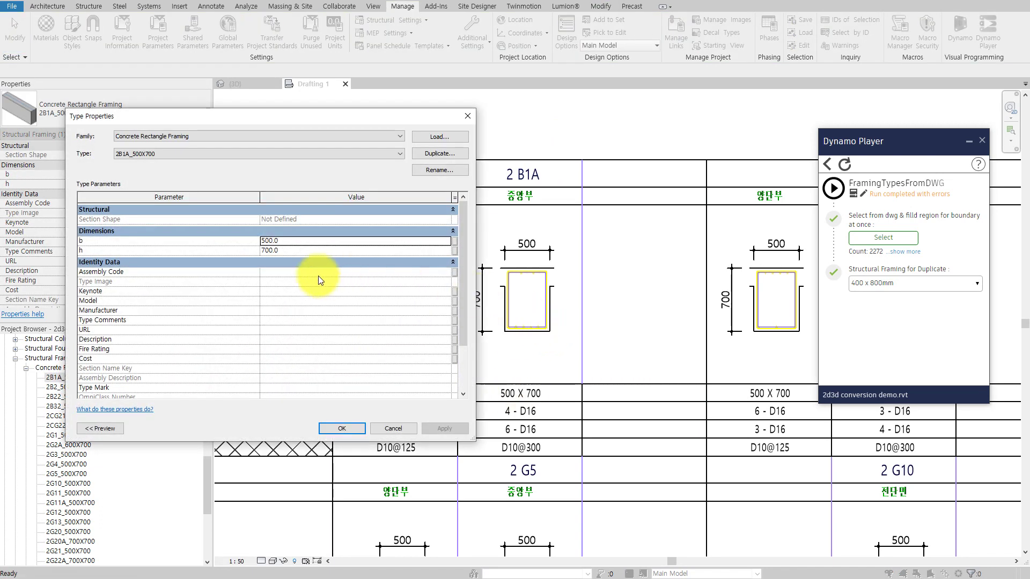
left_click(343, 428)
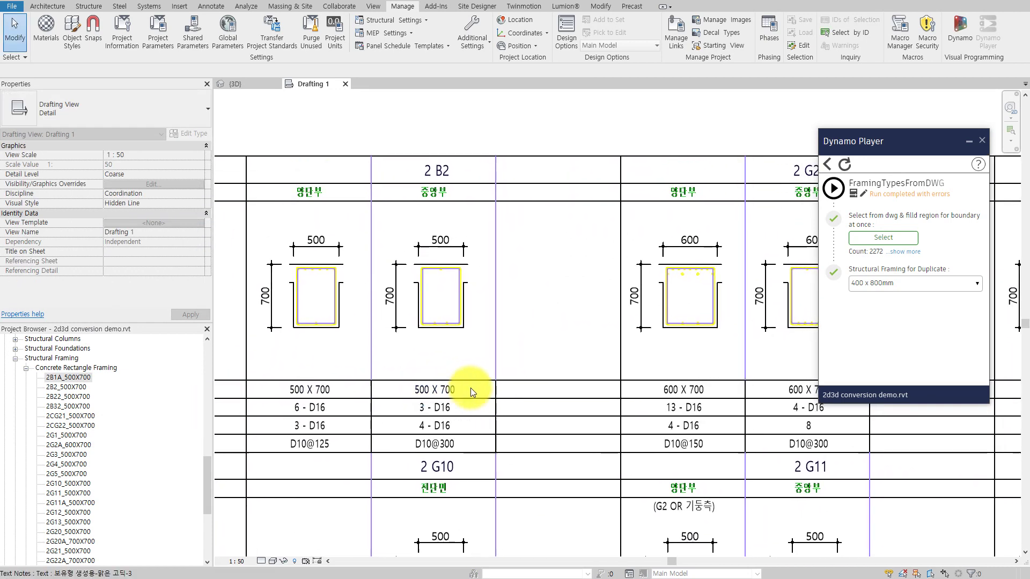
scroll(525, 395, "down", 2)
scroll(529, 380, "up", 2)
middle_click_drag(529, 380, 427, 382)
scroll(466, 369, "down", 1)
scroll(517, 378, "down", 1)
scroll(660, 253, "down", 2)
scroll(607, 362, "up", 1)
middle_click_drag(607, 363, 619, 285)
scroll(585, 388, "up", 1)
scroll(585, 388, "up", 1)
scroll(539, 239, "up", 1)
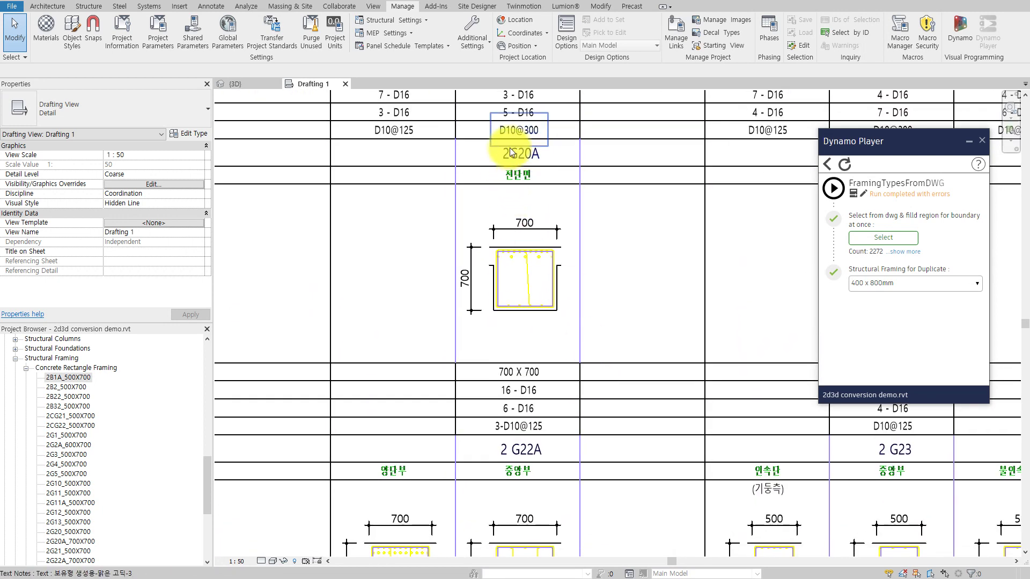
left_click(68, 494)
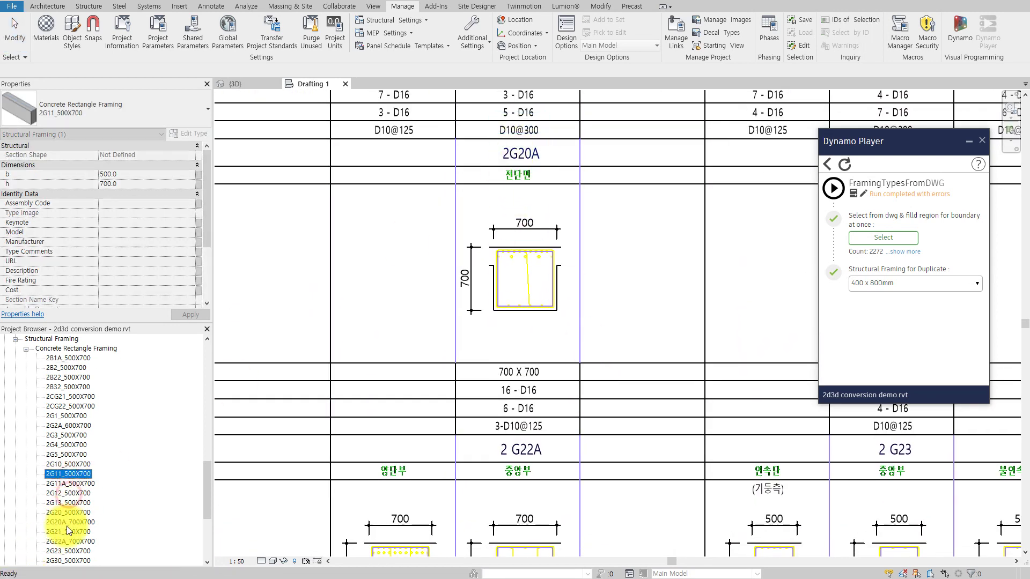
scroll(66, 523, "down", 1)
double_click(66, 512)
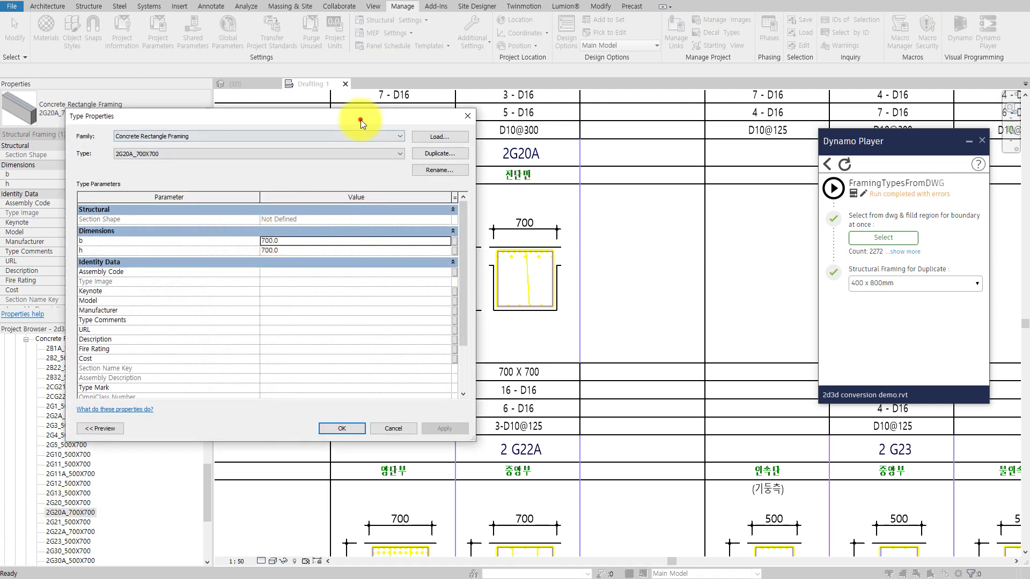
left_click_drag(361, 120, 330, 130)
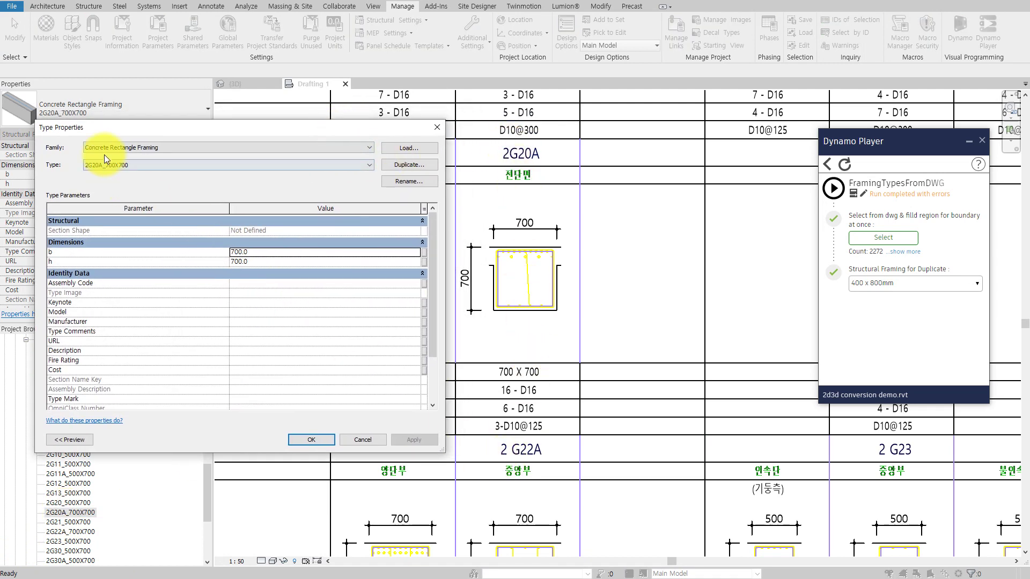
left_click(311, 438)
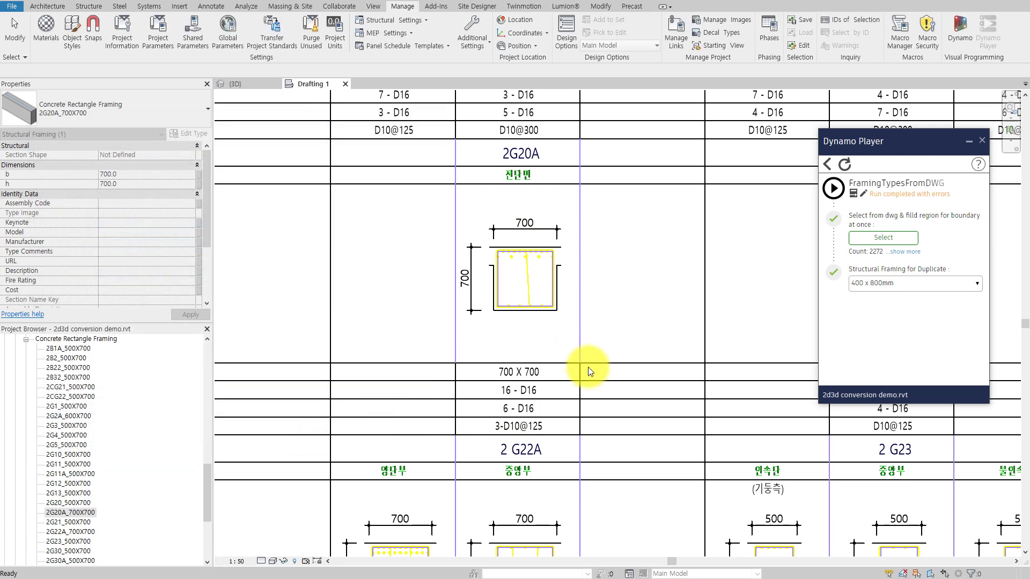
scroll(507, 346, "down", 2)
middle_click_drag(508, 347, 456, 319)
scroll(602, 410, "up", 2)
middle_click_drag(603, 410, 472, 188)
scroll(524, 263, "up", 2)
scroll(523, 262, "down", 1)
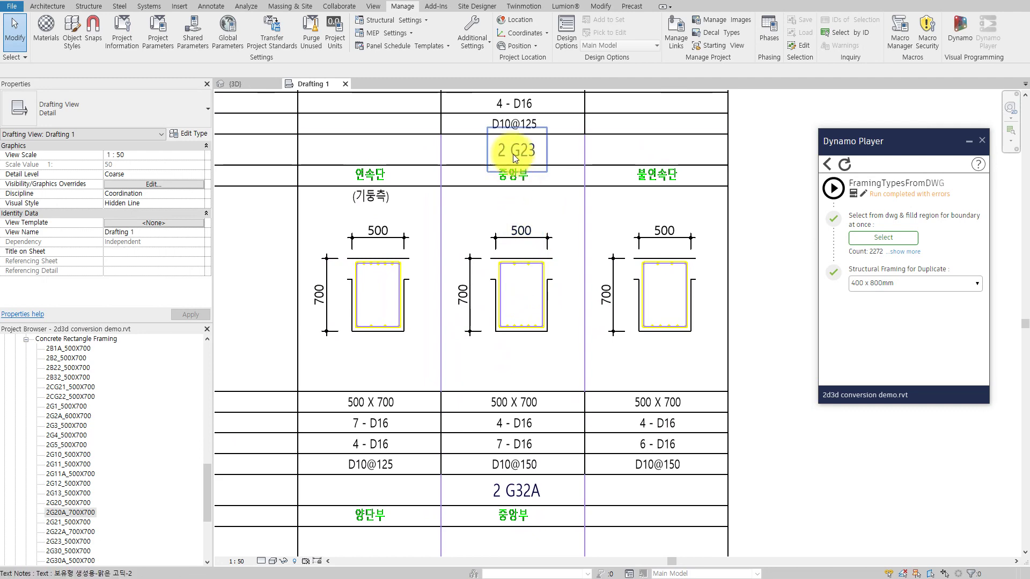
left_click(73, 503)
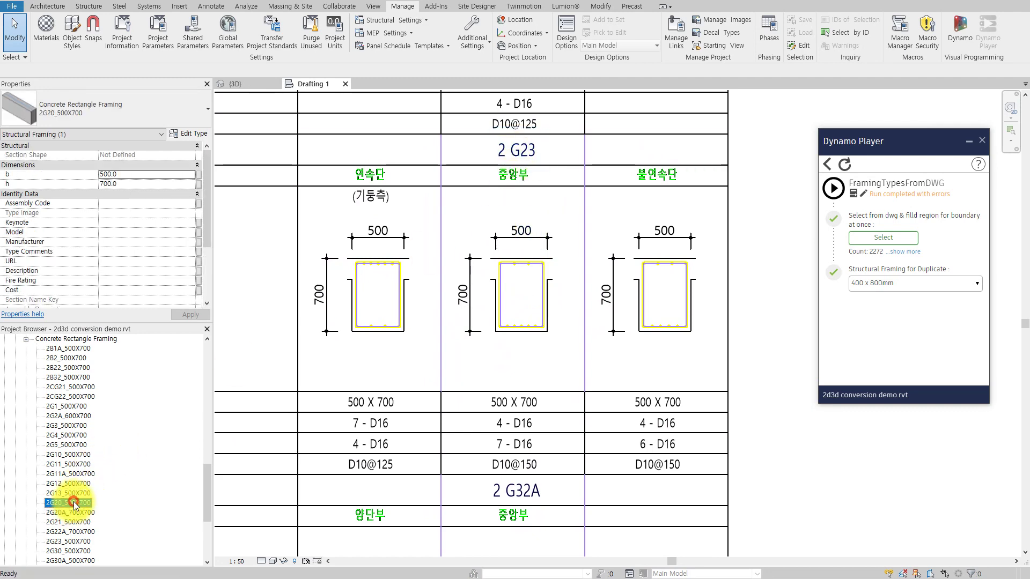
scroll(75, 506, "down", 1)
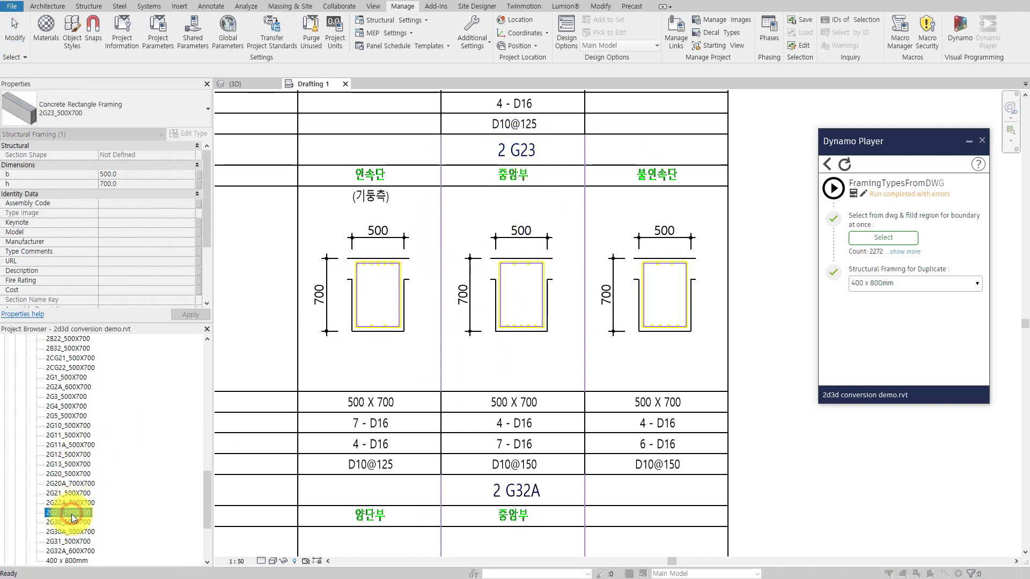
double_click(72, 514)
left_click_drag(266, 131, 245, 133)
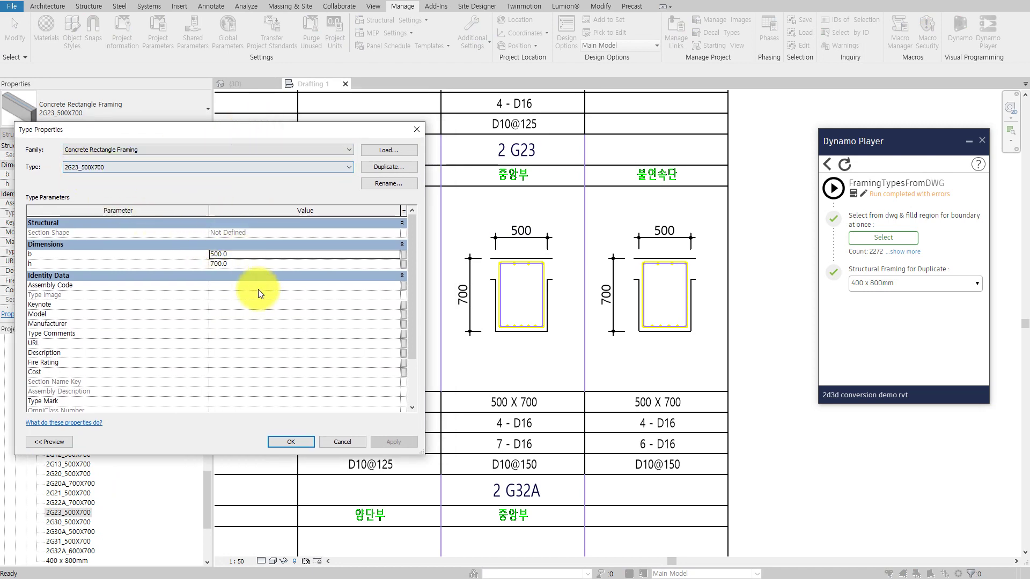
left_click(290, 442)
scroll(505, 320, "down", 3)
Close Dynamo Player and delete the crosshatched filled region over the 2 G1 cell.
scroll(601, 201, "down", 2)
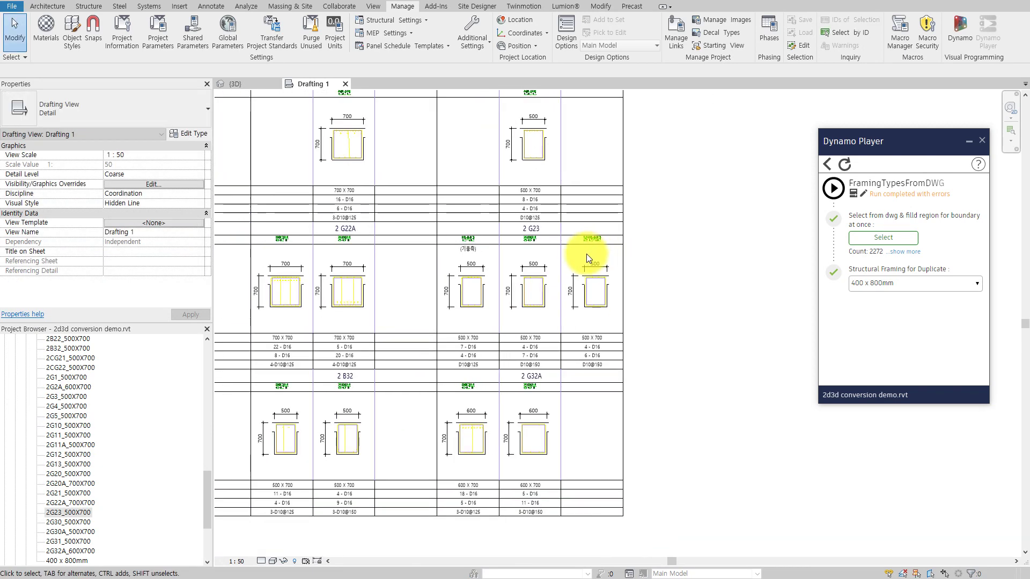
scroll(529, 357, "down", 2)
scroll(443, 241, "down", 2)
mouse_move(444, 242)
middle_mouse_down()
mouse_move(513, 268)
mouse_move(556, 368)
mouse_move(611, 416)
middle_mouse_up()
left_click(983, 140)
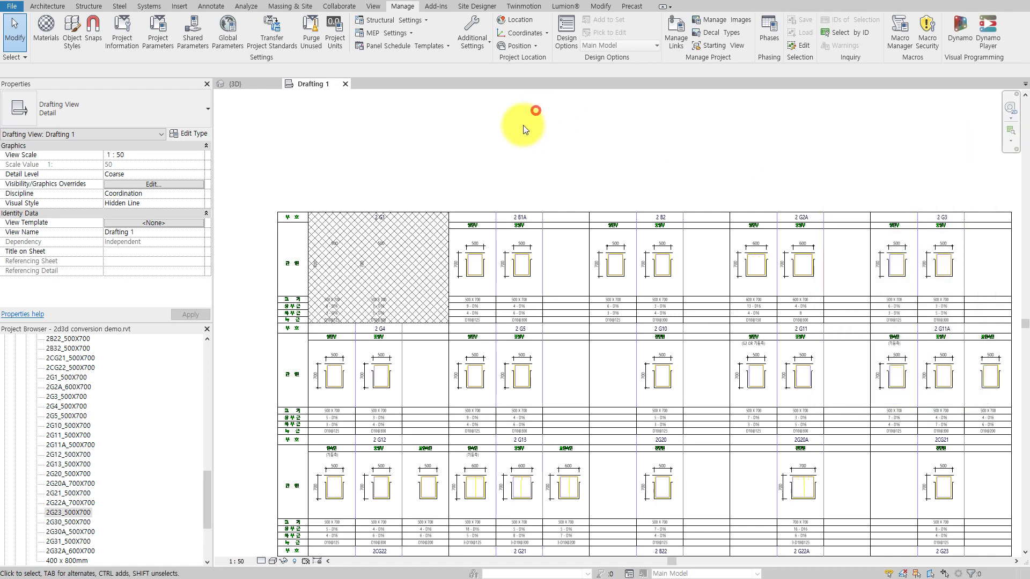
left_click(433, 226)
key("Delete")
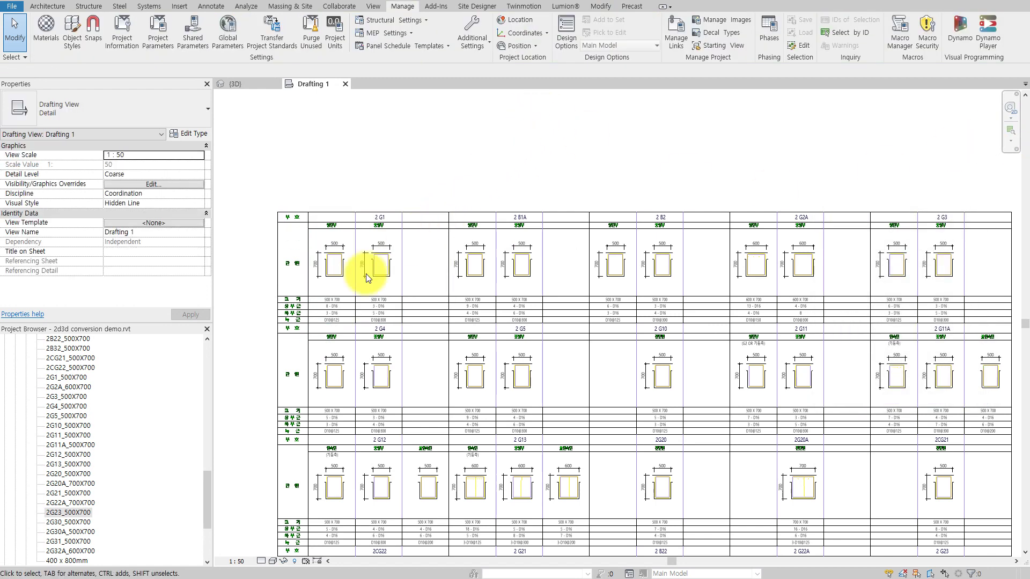
Delete the generated beam types in the Project Browser, keeping only 400 x 800mm.
left_click(47, 365)
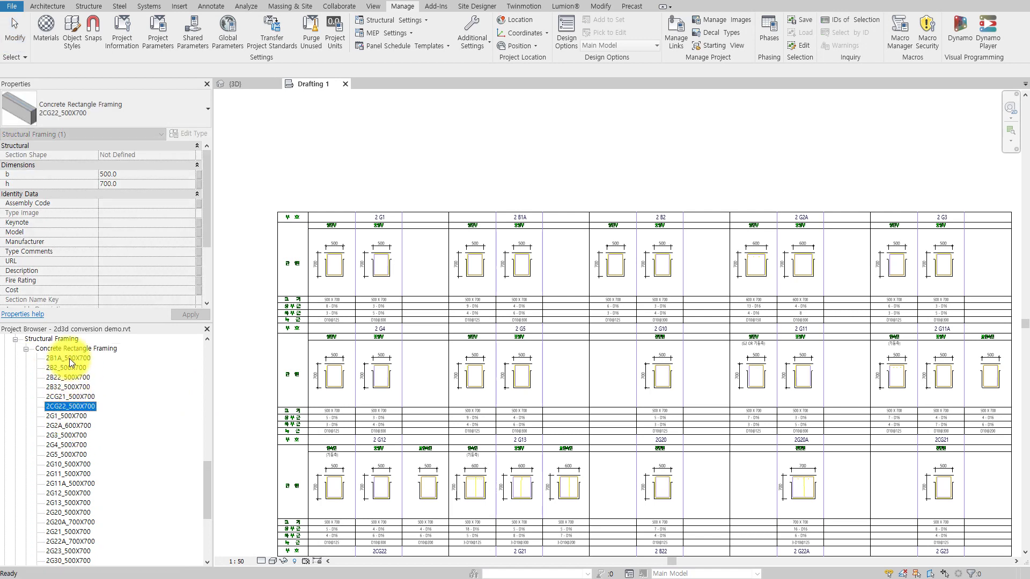
scroll(117, 443, "down", 5)
left_click(79, 519, "shift")
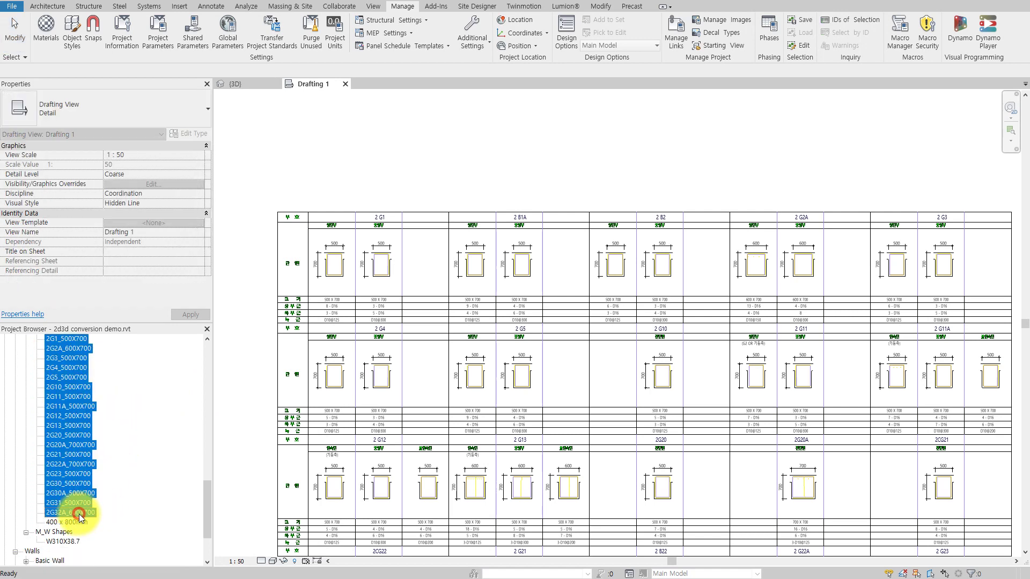
key("Delete")
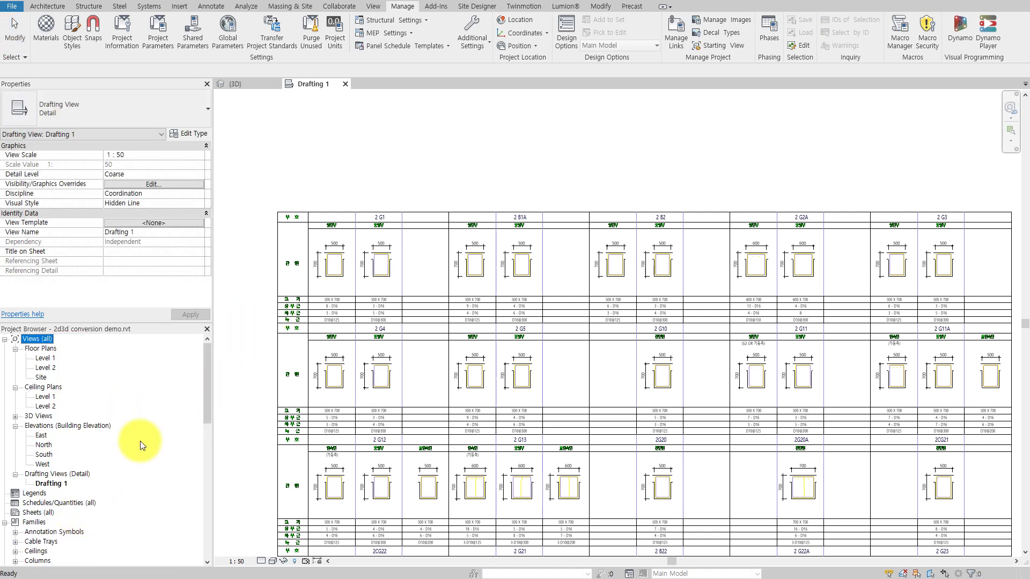
scroll(36, 522, "down", 2)
scroll(37, 522, "down", 3)
scroll(38, 523, "down", 3)
scroll(37, 522, "down", 3)
scroll(37, 522, "down", 1)
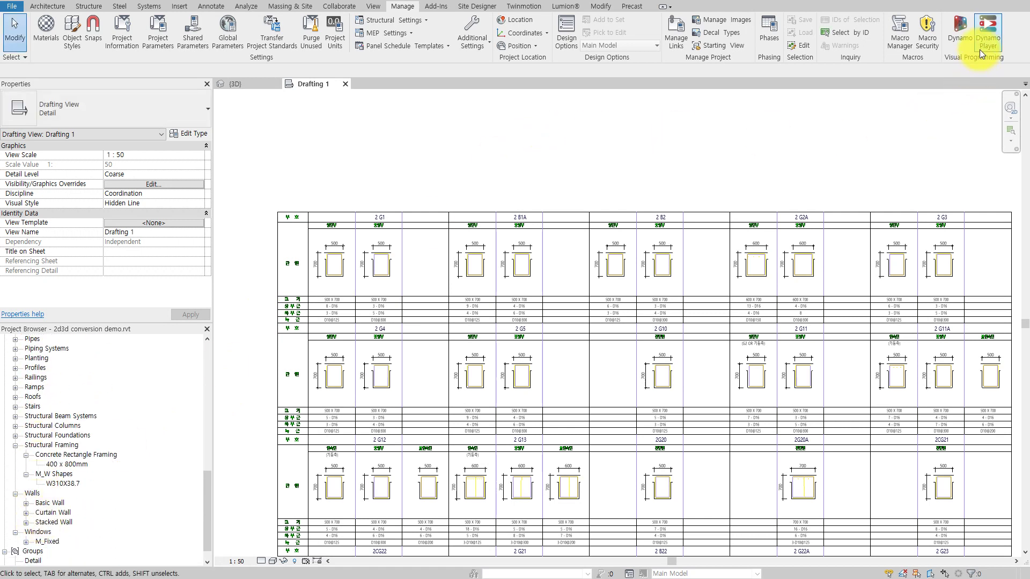
Launch Dynamo, open the FramingTypesFromDWG graph, and frame its START NODES group.
left_click(964, 36)
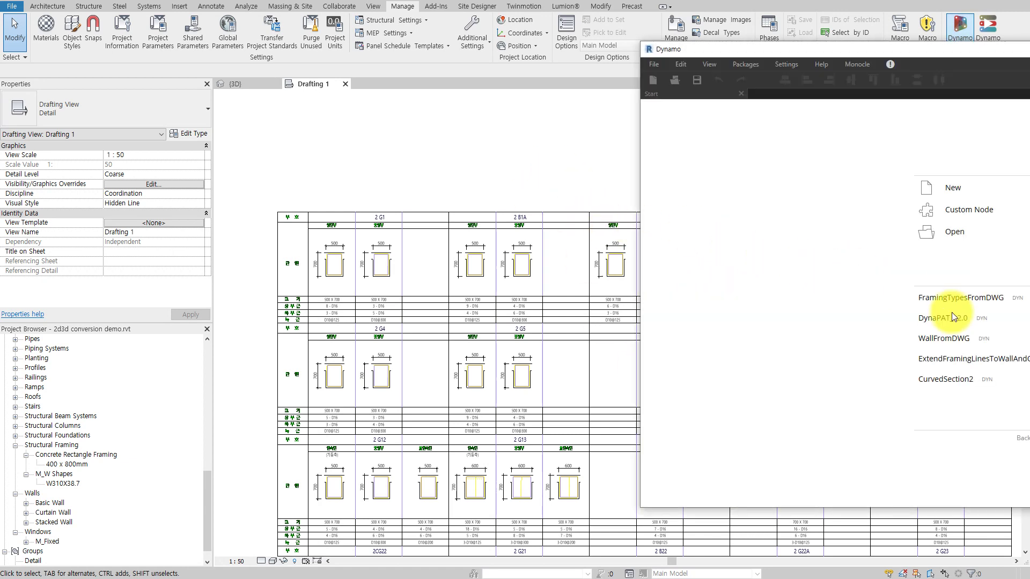
left_click(969, 298)
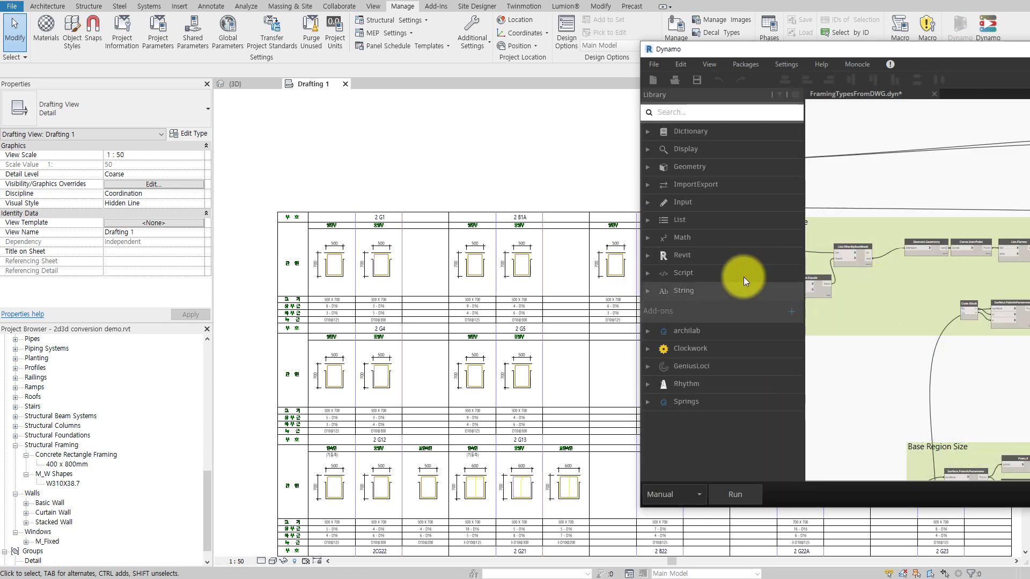
scroll(934, 248, "down", 5)
mouse_move(934, 258)
middle_mouse_down()
mouse_move(1024, 258)
mouse_move(927, 287)
middle_mouse_up()
scroll(926, 287, "up", 4)
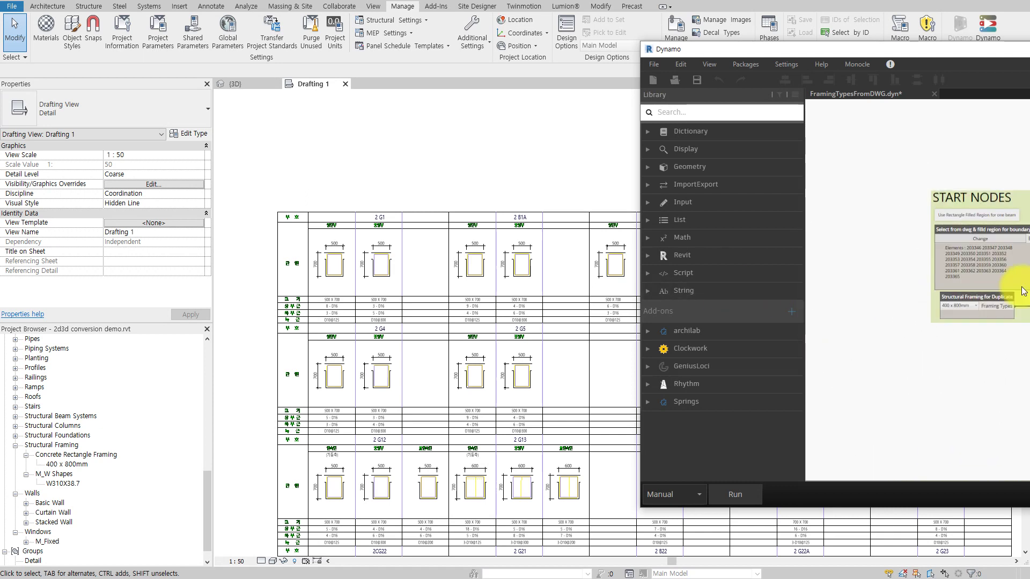
scroll(1024, 291, "up", 3)
scroll(869, 332, "down", 3)
middle_click_drag(262, 435, 265, 435)
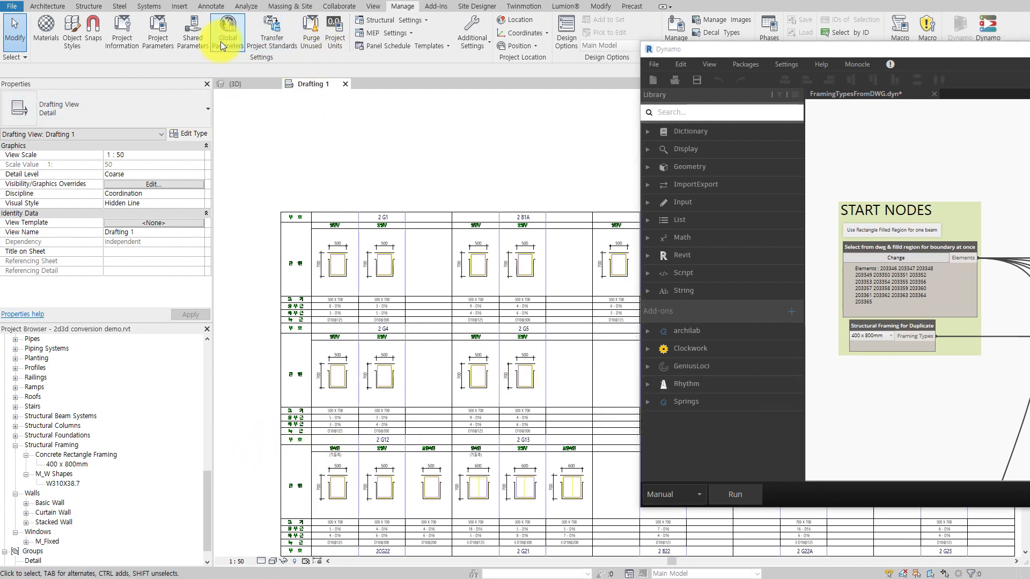
left_click(211, 7)
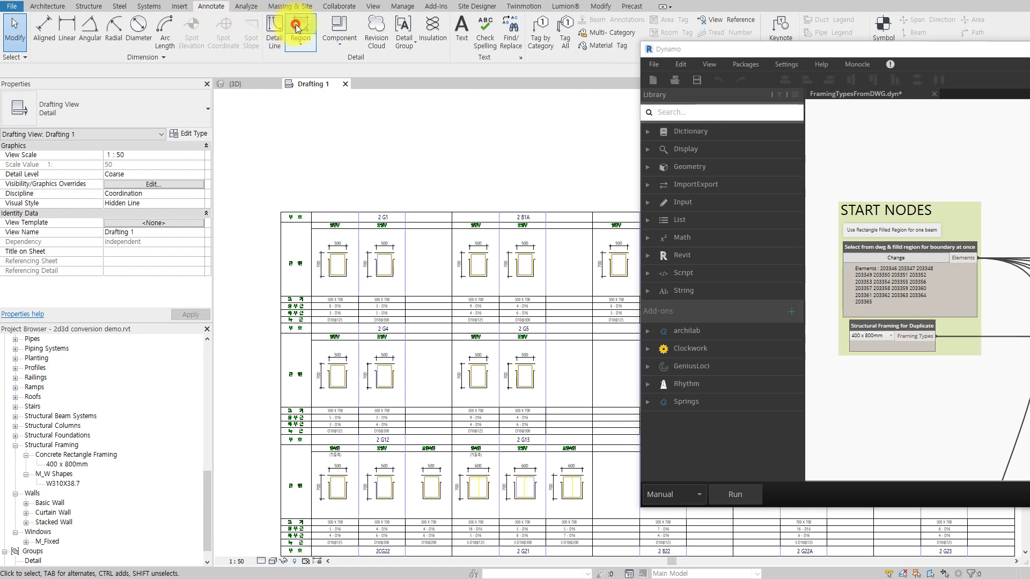
Finish a new crosshatched filled region over the first beam and deselect it.
left_click(296, 27)
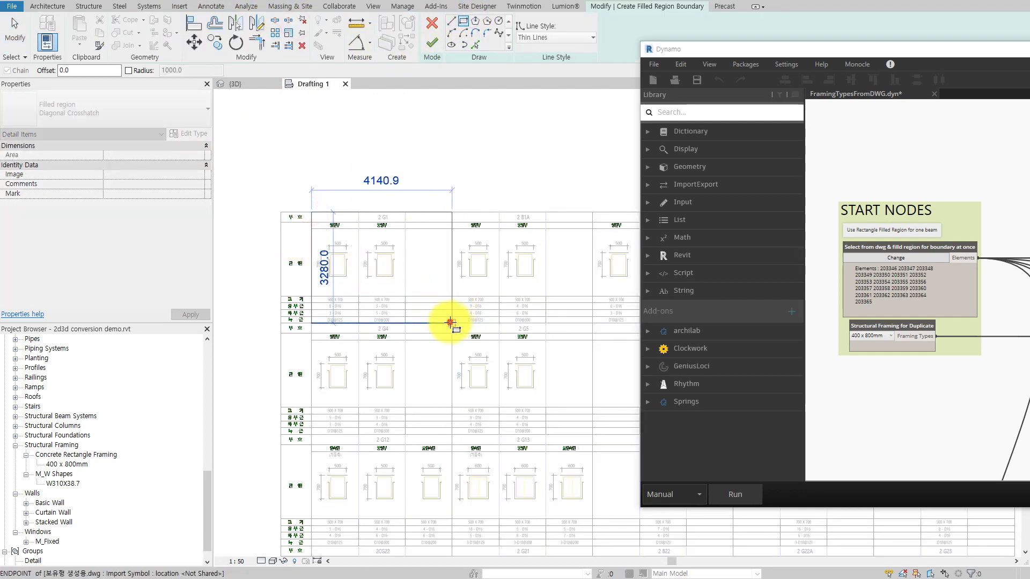
left_click(432, 43)
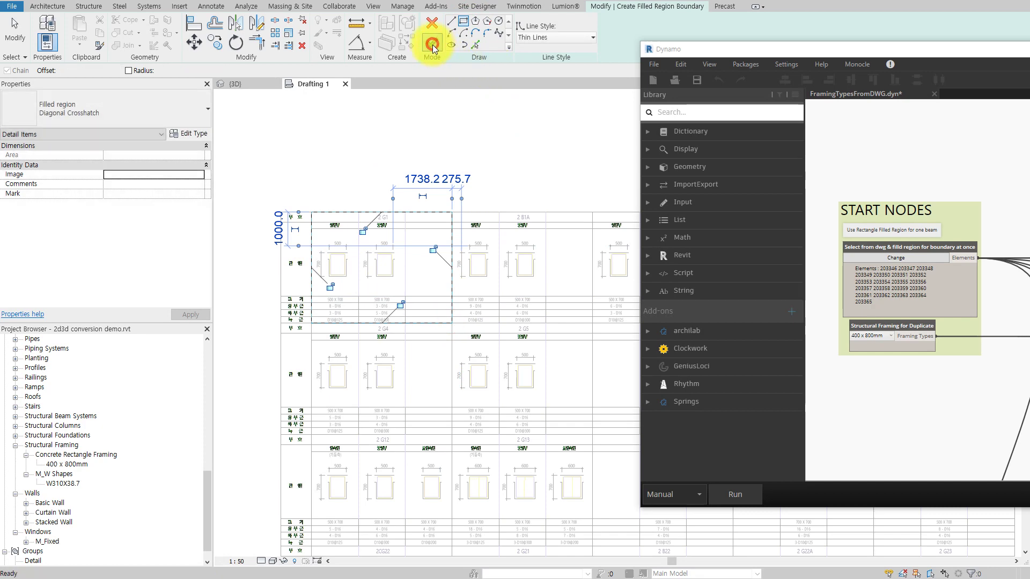
left_click(469, 137)
scroll(455, 280, "down", 2)
scroll(461, 310, "down", 2)
scroll(409, 272, "down", 2)
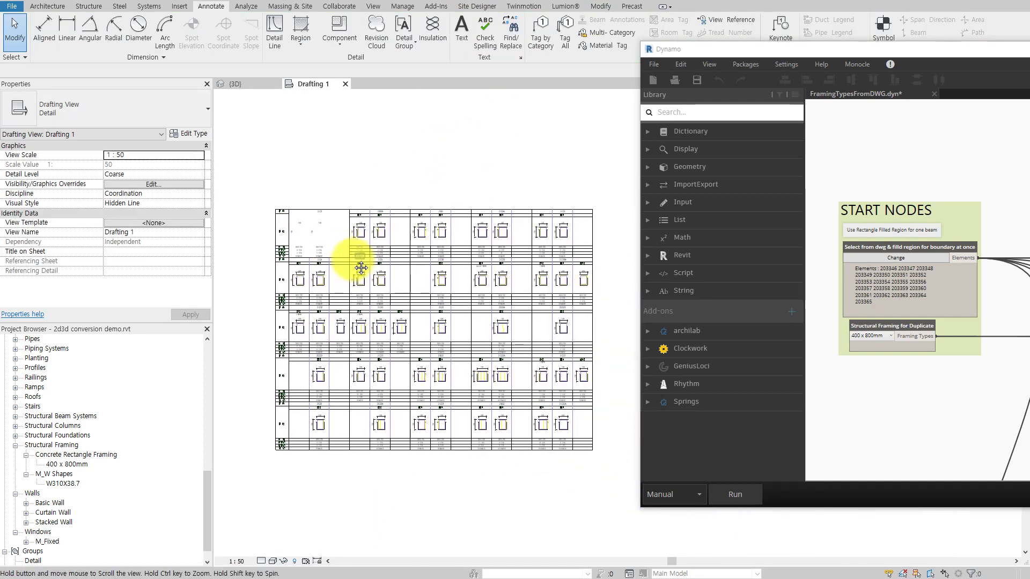
Window-select the beam schedule table as graph input and run the graph.
left_click(874, 255)
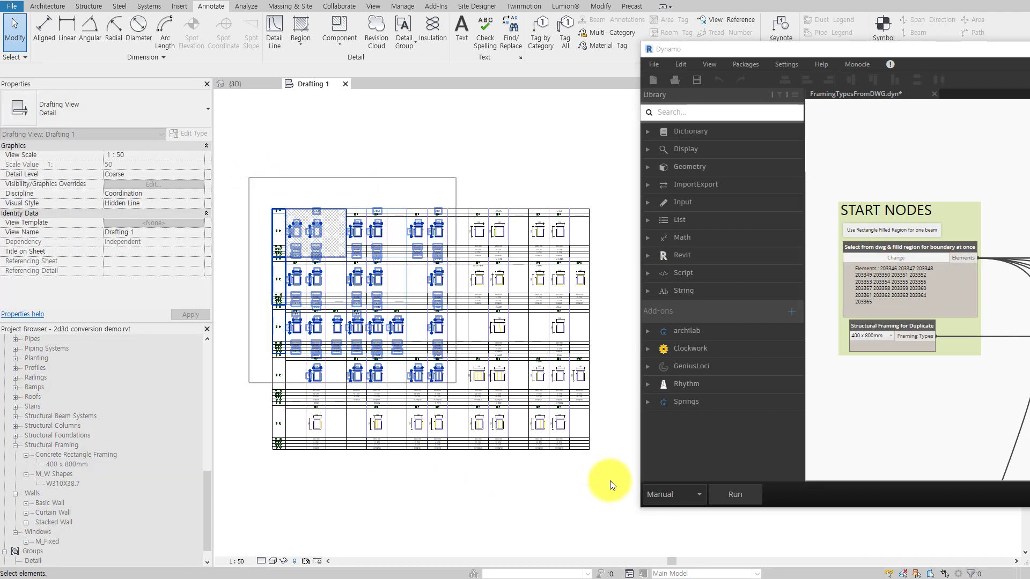
left_click_drag(607, 479, 616, 483)
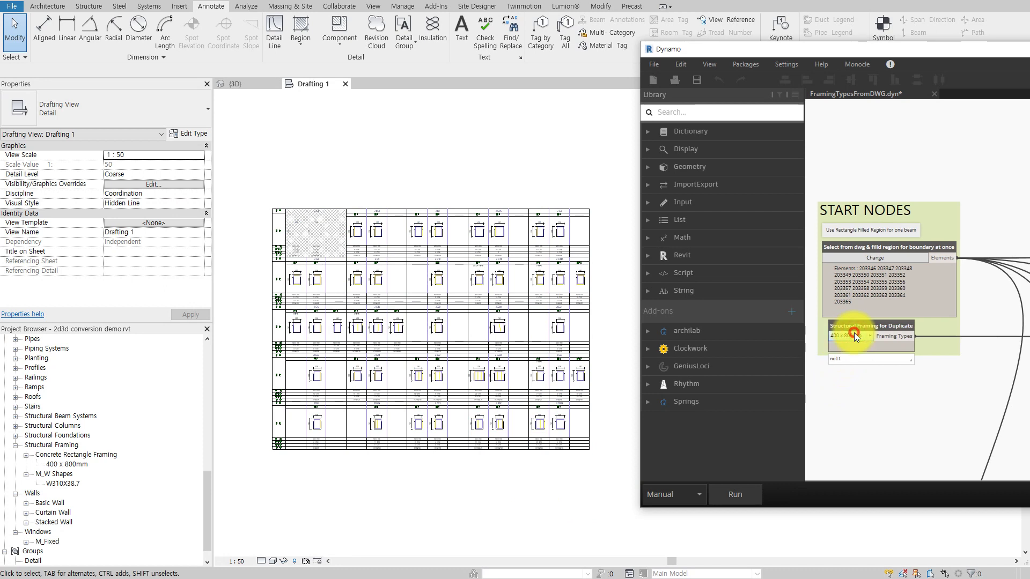
left_click(736, 498)
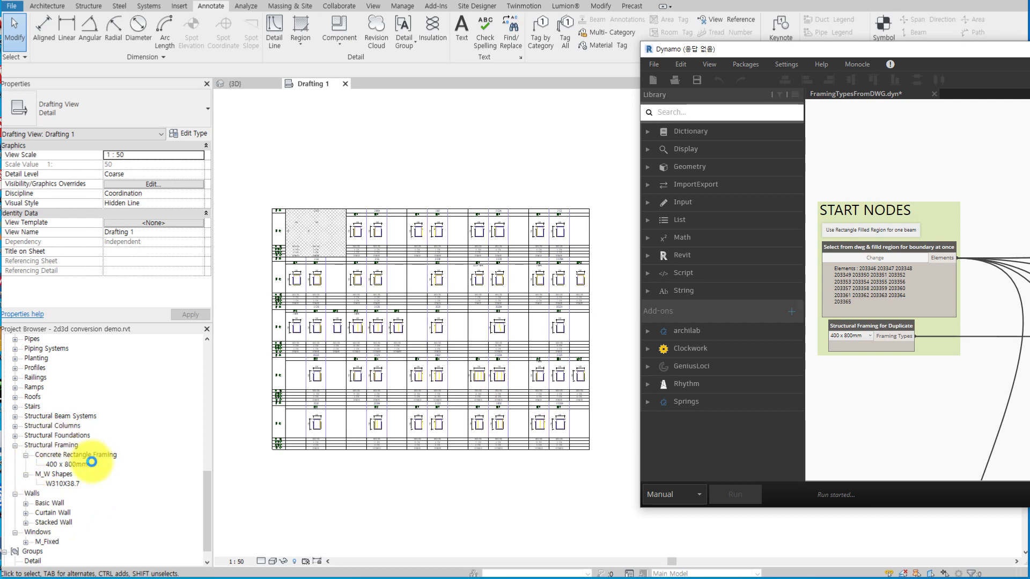
Check the Project Browser for new types like 2B1A_500X700 and 2G1_500X700.
scroll(115, 490, "down", 1)
scroll(116, 490, "down", 1)
scroll(116, 491, "down", 2)
scroll(116, 490, "down", 1)
scroll(116, 490, "up", 3)
scroll(116, 490, "up", 3)
scroll(115, 491, "up", 1)
scroll(116, 491, "up", 1)
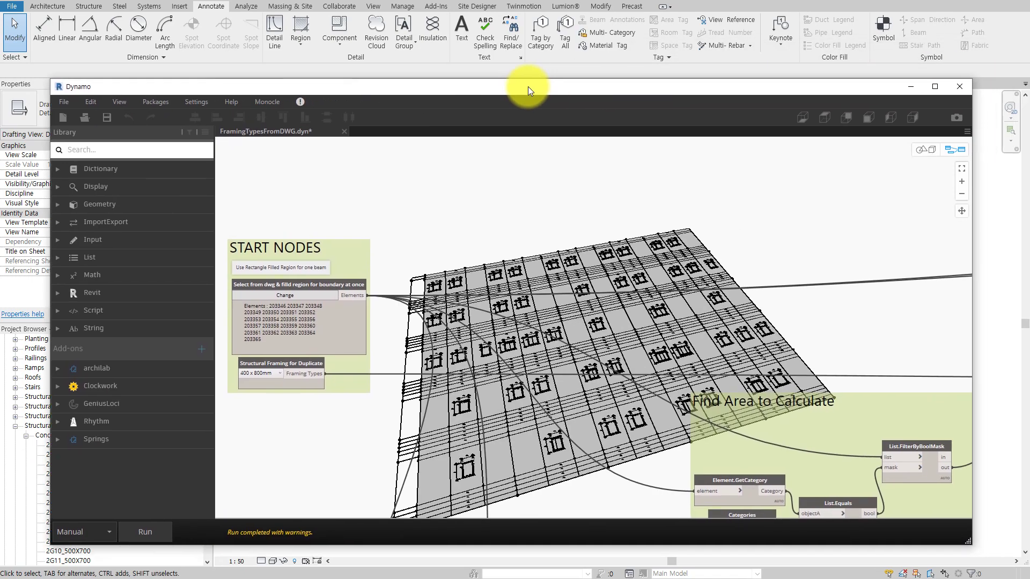
mouse_move(527, 86)
left_mouse_down()
mouse_move(552, 66)
mouse_move(527, 40)
left_mouse_up()
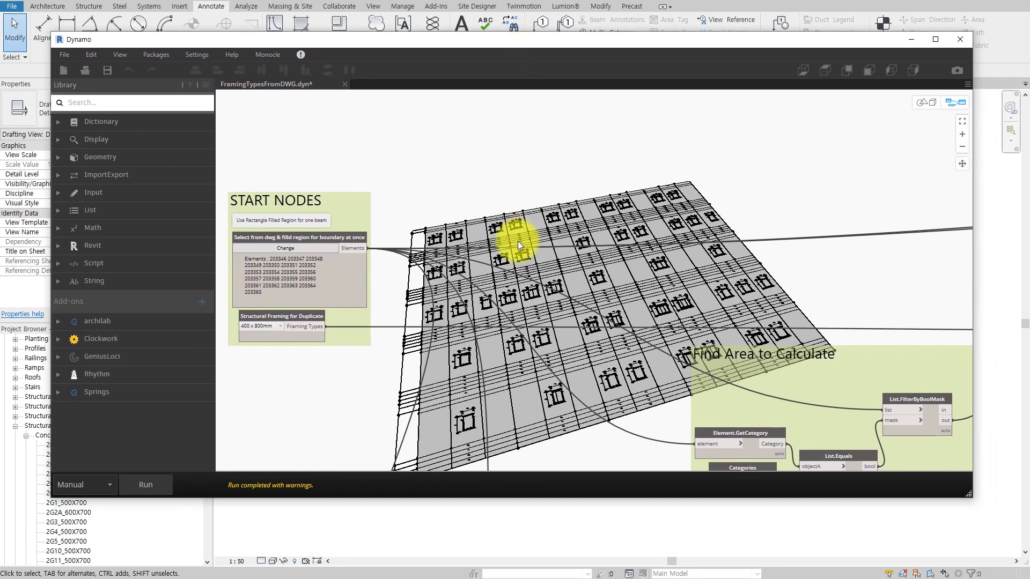
Review the START NODES and Find Area to Calculate groups on the Dynamo canvas.
scroll(517, 240, "down", 3)
middle_click_drag(597, 264, 425, 237)
middle_click_drag(450, 268, 666, 253)
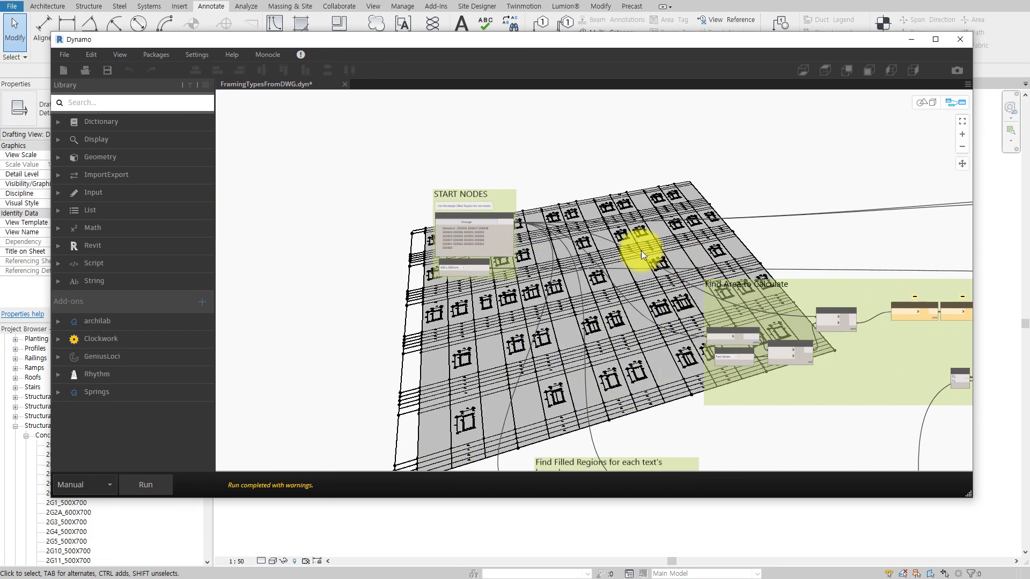
scroll(598, 250, "up", 2)
scroll(676, 257, "up", 2)
scroll(593, 221, "up", 2)
mouse_move(594, 220)
middle_mouse_down()
mouse_move(729, 227)
mouse_move(468, 192)
middle_mouse_up()
scroll(723, 231, "down", 2)
scroll(526, 198, "up", 1)
scroll(593, 239, "up", 2)
middle_click_drag(593, 239, 500, 227)
scroll(574, 234, "down", 2)
Review the Find Filled Regions, Surface of boundary and Base Region Size groups.
mouse_move(574, 234)
middle_mouse_down()
mouse_move(512, 236)
mouse_move(719, 168)
middle_mouse_up()
scroll(557, 222, "up", 1)
scroll(558, 221, "down", 1)
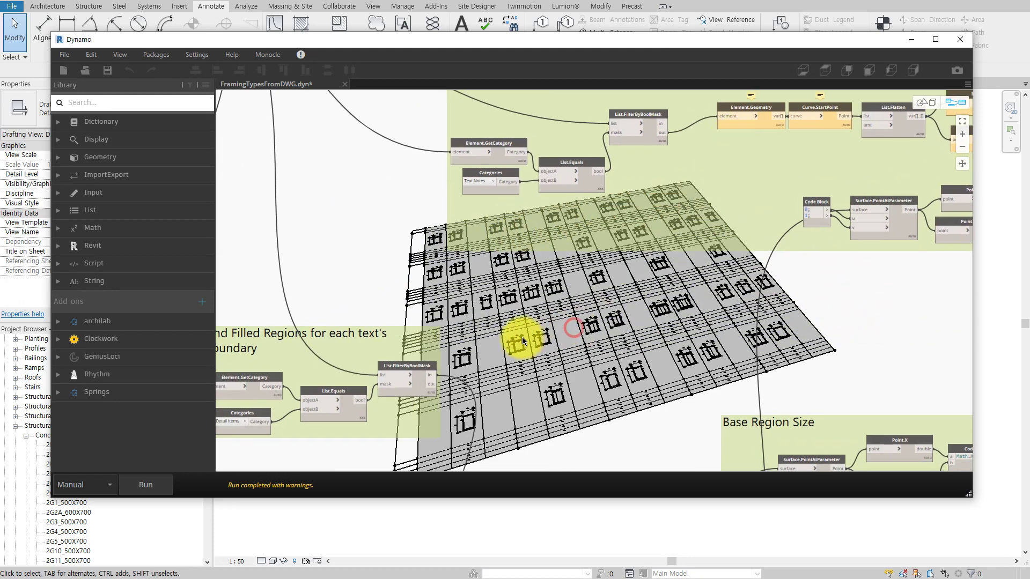
middle_click_drag(522, 338, 739, 253)
scroll(648, 256, "up", 2)
scroll(581, 181, "up", 1)
scroll(675, 270, "down", 1)
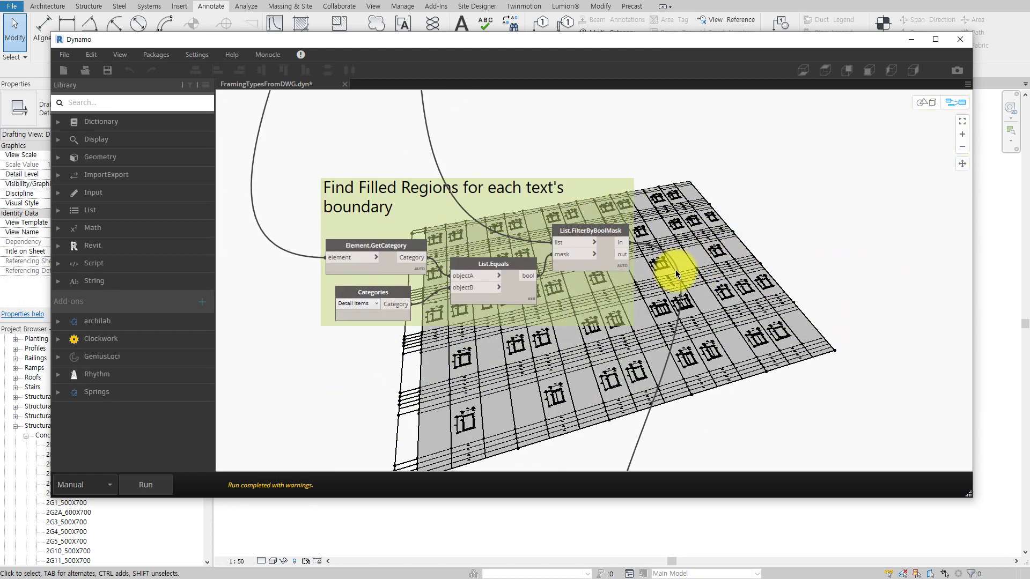
scroll(675, 270, "down", 1)
middle_click_drag(626, 264, 490, 155)
scroll(559, 345, "up", 1)
scroll(563, 340, "down", 1)
scroll(540, 363, "down", 1)
scroll(402, 409, "up", 1)
mouse_move(540, 363)
middle_mouse_down()
mouse_move(403, 410)
mouse_move(558, 369)
middle_mouse_up()
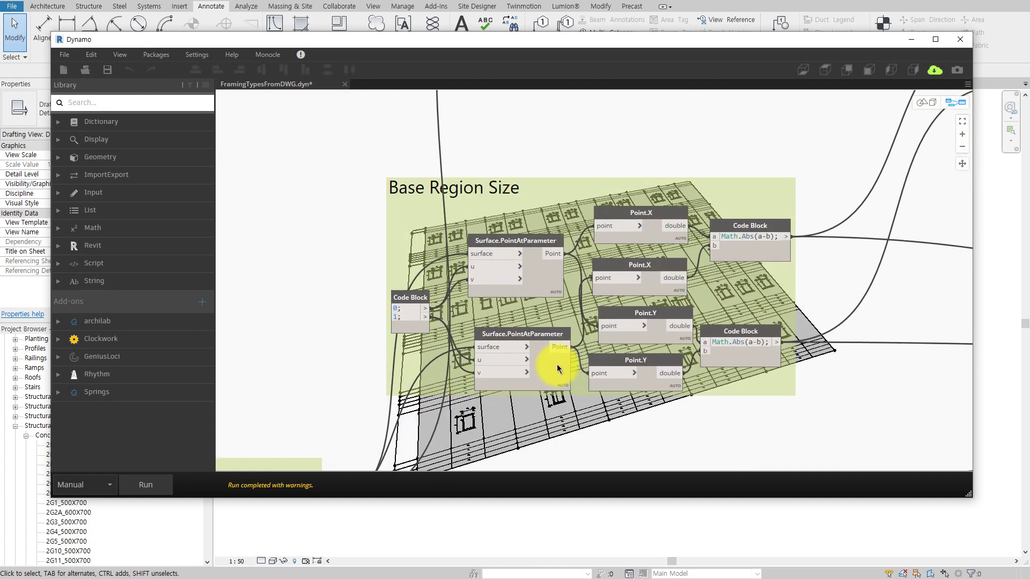
scroll(551, 338, "down", 1)
scroll(685, 349, "up", 1)
Review Repeat number, Get grid cordination, Translate boundary surfaces to grid and find necessary texts groups.
middle_click_drag(685, 349, 416, 421)
scroll(623, 388, "up", 1)
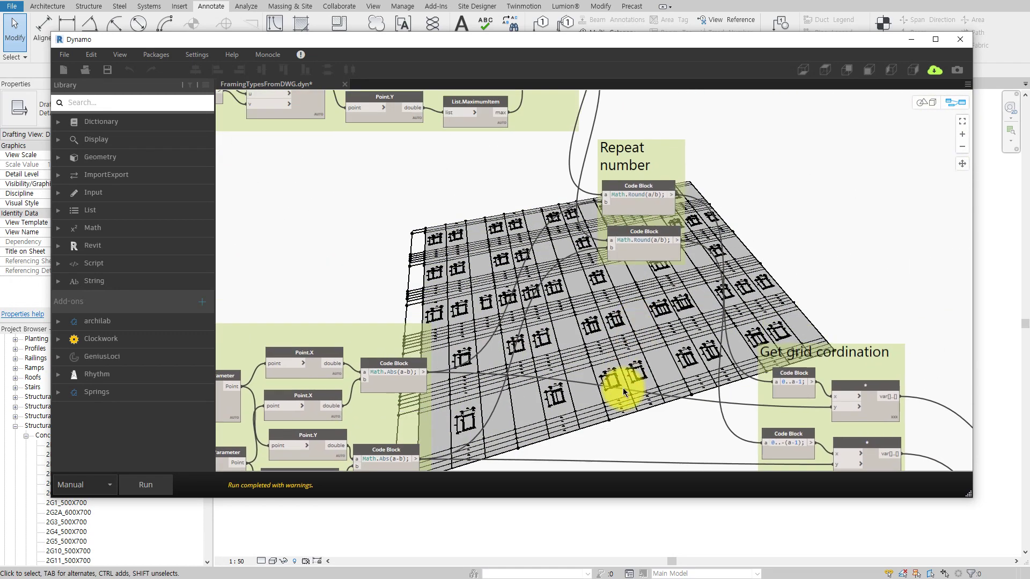
middle_click_drag(623, 388, 602, 456)
middle_click_drag(811, 349, 603, 168)
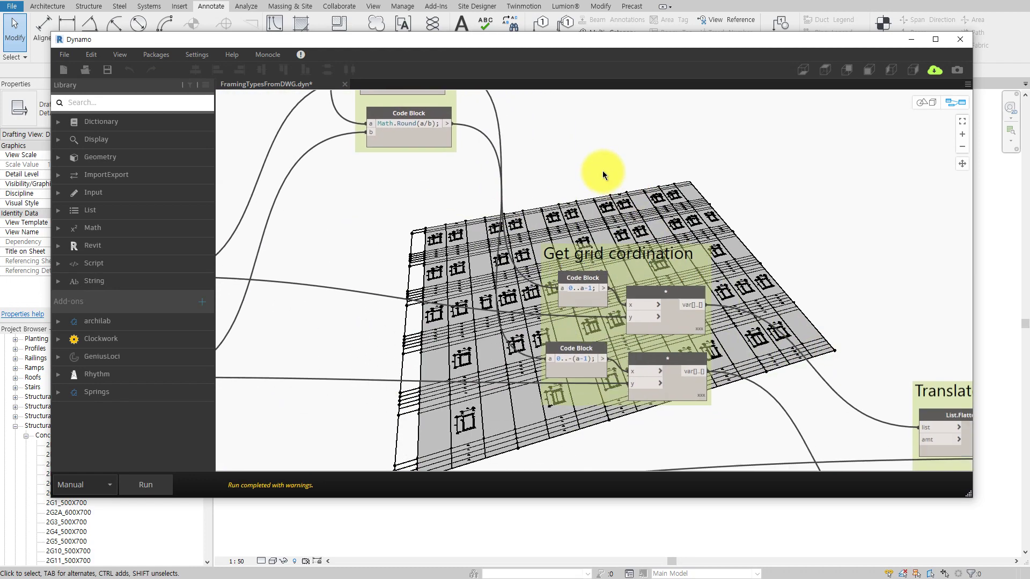
scroll(602, 168, "up", 2)
middle_click_drag(671, 214, 759, 151)
scroll(783, 239, "down", 1)
scroll(661, 208, "down", 1)
mouse_move(661, 208)
middle_mouse_down()
mouse_move(563, 162)
mouse_move(535, 137)
middle_mouse_up()
middle_click_drag(660, 156, 471, 299)
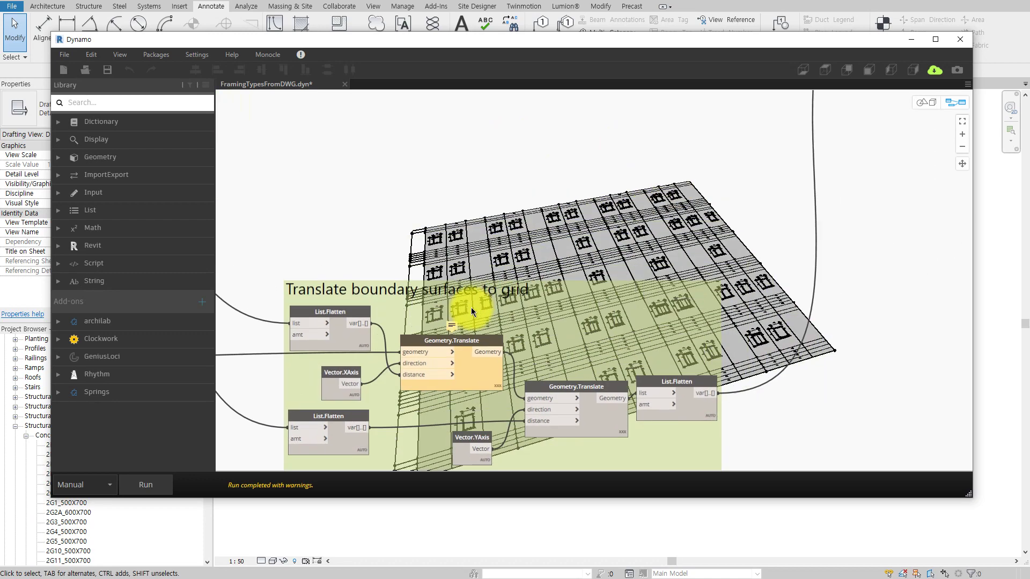
scroll(564, 179, "down", 1)
mouse_move(563, 179)
middle_mouse_down()
mouse_move(416, 309)
mouse_move(506, 265)
middle_mouse_up()
scroll(731, 271, "up", 1)
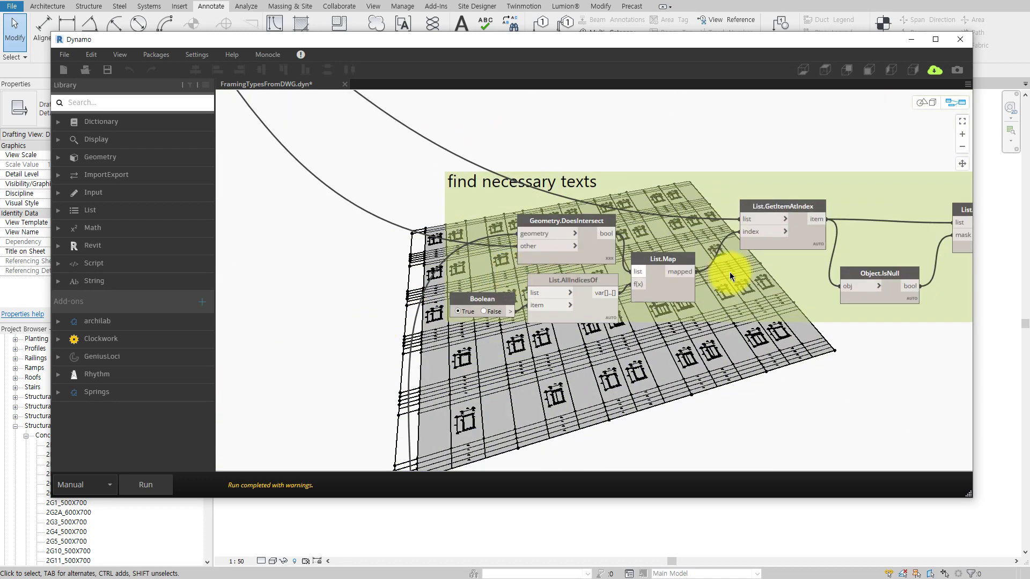
Pan and zoom the canvas to center the 'find necessary texts' group.
scroll(731, 272, "down", 1)
mouse_move(731, 272)
middle_mouse_down()
mouse_move(417, 240)
mouse_move(533, 262)
mouse_move(602, 239)
mouse_move(810, 225)
mouse_move(497, 219)
mouse_move(299, 345)
middle_mouse_up()
scroll(713, 231, "up", 2)
scroll(452, 333, "up", 3)
middle_click_drag(453, 333, 467, 322)
scroll(466, 322, "down", 2)
middle_click_drag(646, 331, 565, 259)
mouse_move(798, 363)
middle_mouse_down()
mouse_move(625, 317)
mouse_move(527, 257)
mouse_move(435, 235)
middle_mouse_up()
mouse_move(912, 408)
middle_mouse_down()
mouse_move(719, 334)
mouse_move(625, 339)
mouse_move(559, 320)
mouse_move(397, 201)
middle_mouse_up()
scroll(732, 343, "up", 2)
scroll(643, 324, "up", 1)
scroll(713, 336, "down", 1)
scroll(677, 347, "down", 2)
scroll(397, 200, "up", 1)
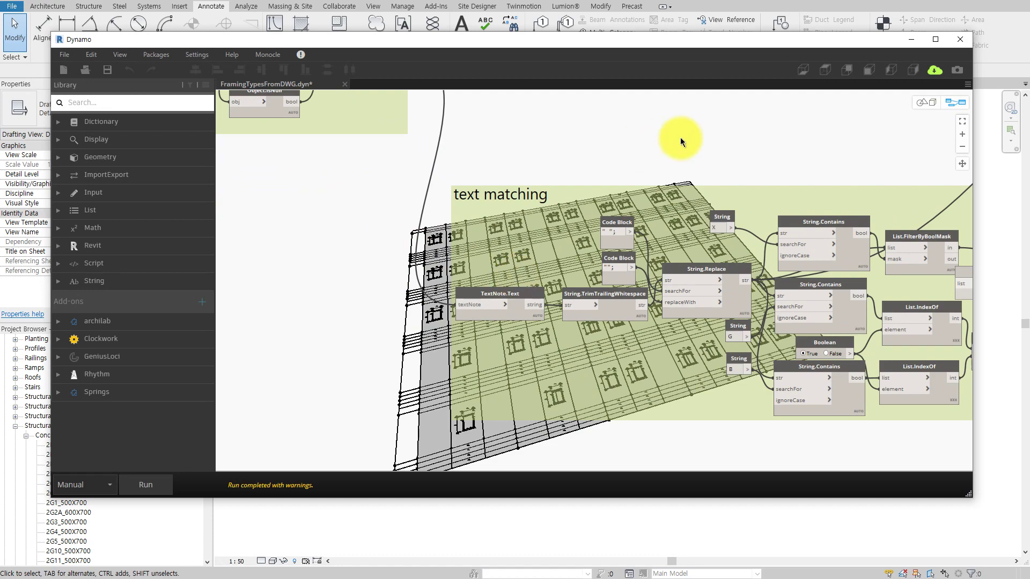
Follow the 'text matching' and 'find name from texts' groups to the 'Duplicate new types' nodes.
mouse_move(789, 156)
middle_mouse_down()
mouse_move(542, 121)
mouse_move(622, 134)
middle_mouse_up()
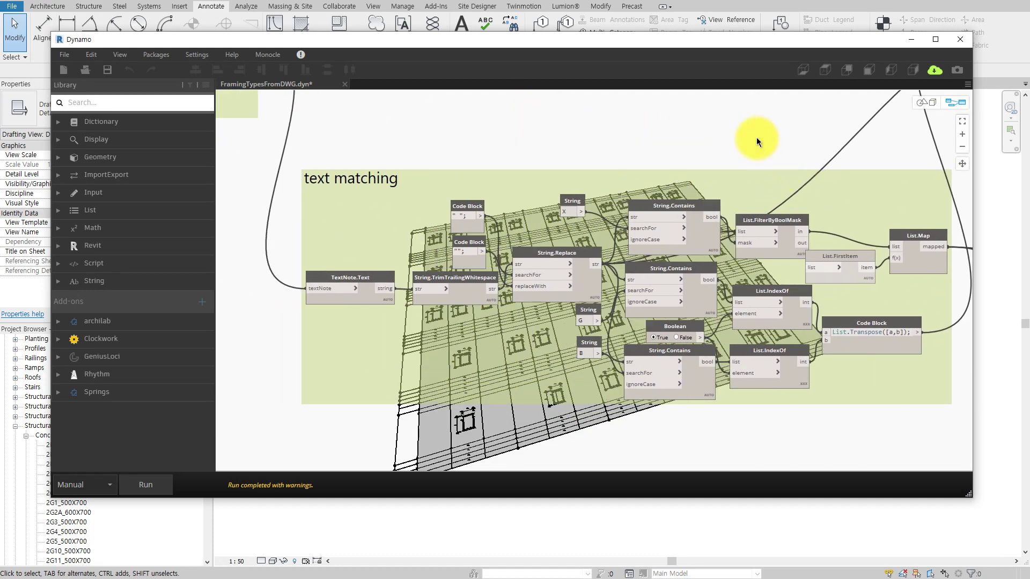
middle_click_drag(762, 143, 574, 149)
mouse_move(849, 184)
middle_mouse_down()
mouse_move(765, 323)
mouse_move(731, 276)
mouse_move(616, 386)
middle_mouse_up()
scroll(710, 355, "up", 1)
middle_click_drag(710, 356, 564, 391)
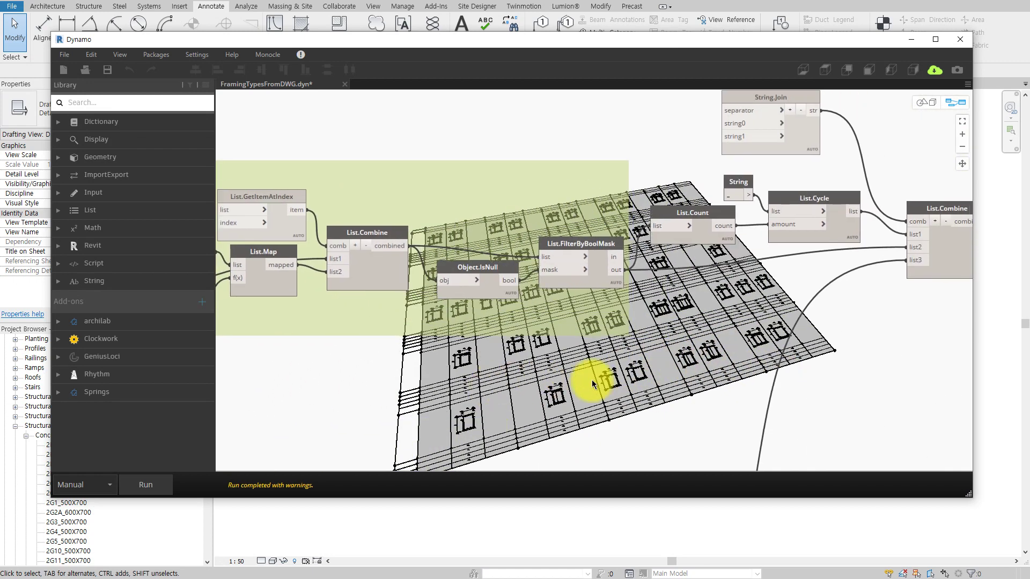
middle_click_drag(670, 371, 572, 369)
scroll(574, 375, "down", 1)
scroll(810, 381, "up", 1)
scroll(810, 382, "up", 1)
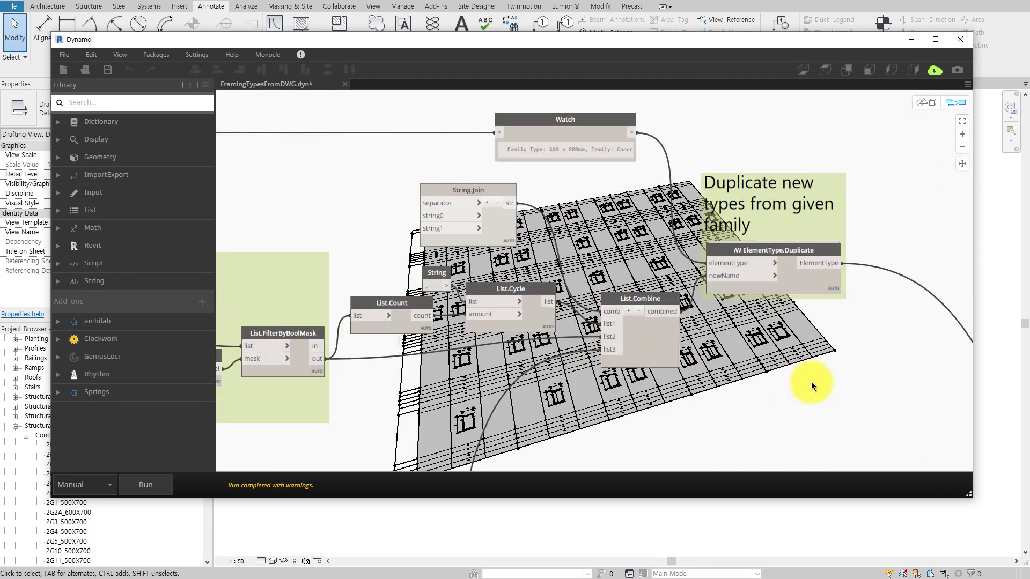
mouse_move(810, 381)
middle_mouse_down()
mouse_move(743, 392)
mouse_move(675, 304)
middle_mouse_up()
scroll(726, 330, "down", 1)
Inspect the null-check filtering nodes and the 'detect size of each beam from text' group.
mouse_move(726, 330)
middle_mouse_down()
mouse_move(669, 263)
mouse_move(540, 246)
mouse_move(793, 99)
middle_mouse_up()
scroll(794, 99, "down", 1)
scroll(793, 98, "down", 1)
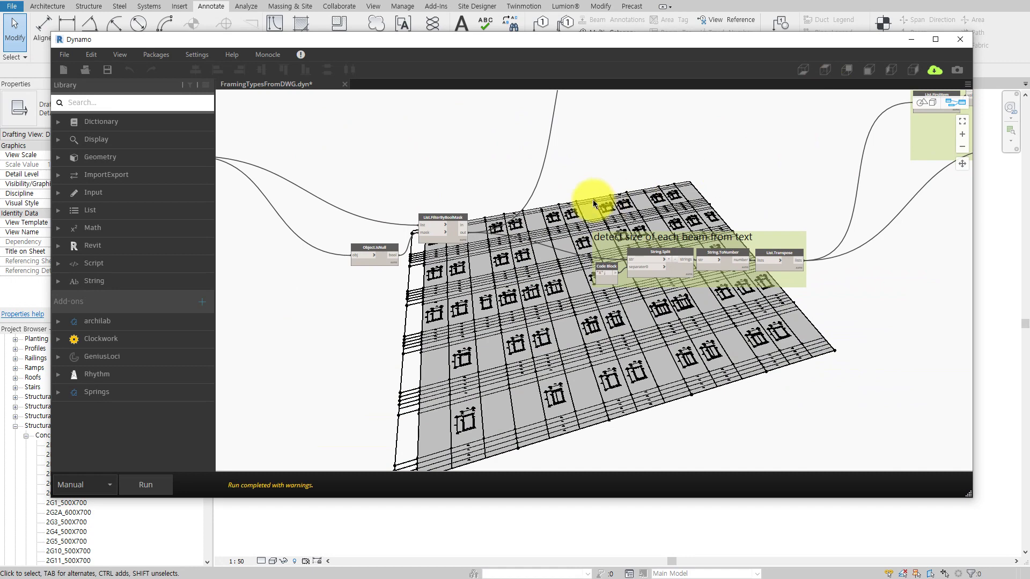
middle_click_drag(590, 200, 902, 207)
scroll(792, 413, "up", 1)
mouse_move(855, 253)
middle_mouse_down()
mouse_move(792, 413)
mouse_move(628, 383)
middle_mouse_up()
scroll(732, 388, "up", 3)
scroll(732, 388, "down", 3)
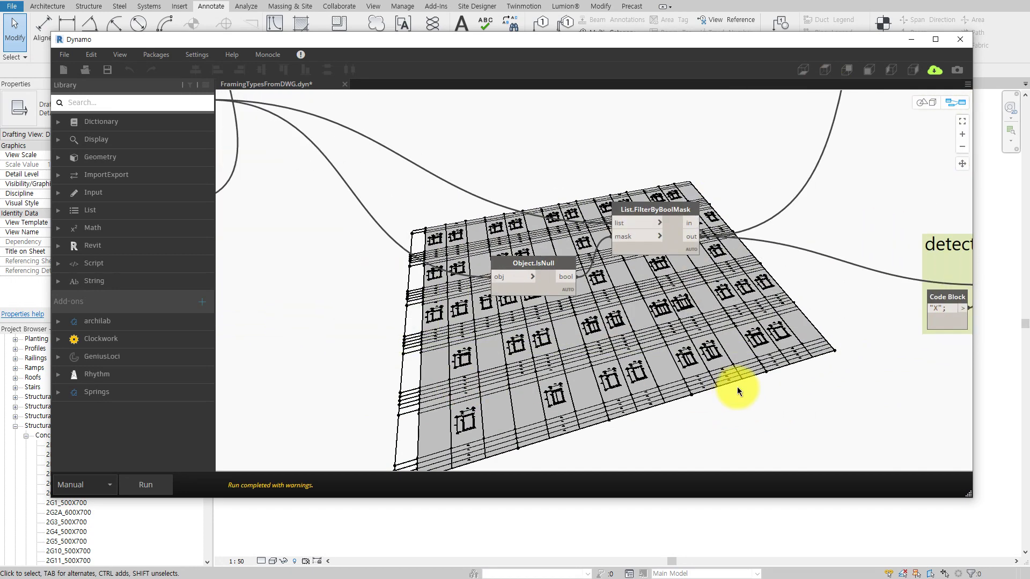
middle_click_drag(740, 391, 361, 384)
scroll(723, 376, "up", 1)
scroll(780, 353, "up", 1)
Bring the SetParameter nodes of the 'assign type parameters' group into view.
middle_click_drag(781, 353, 645, 326)
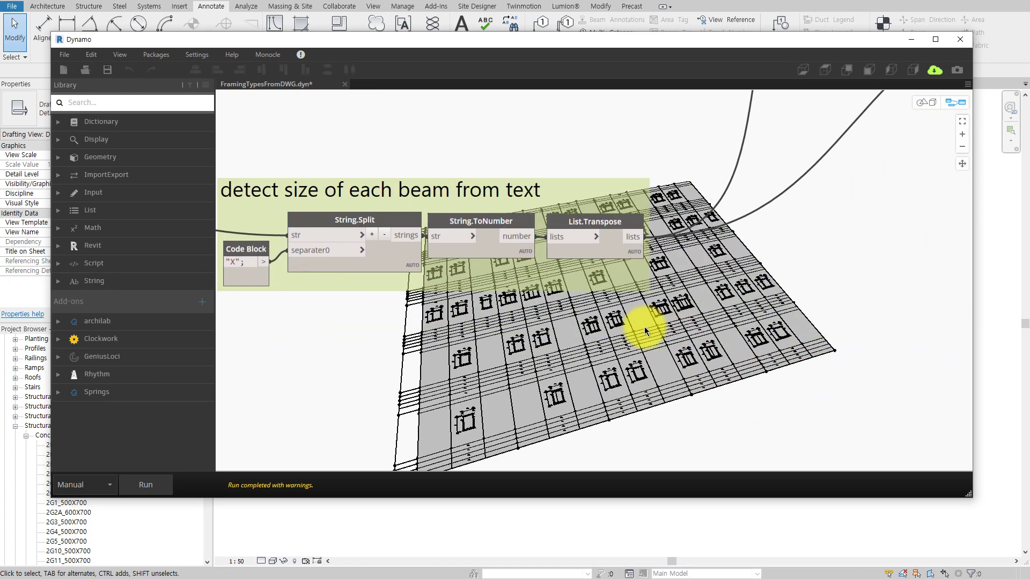
scroll(644, 326, "down", 1)
middle_click_drag(715, 295, 489, 372)
scroll(707, 327, "up", 1)
middle_click_drag(707, 327, 666, 371)
scroll(667, 371, "up", 1)
scroll(666, 371, "down", 2)
middle_click_drag(806, 269, 789, 348)
scroll(763, 224, "down", 1)
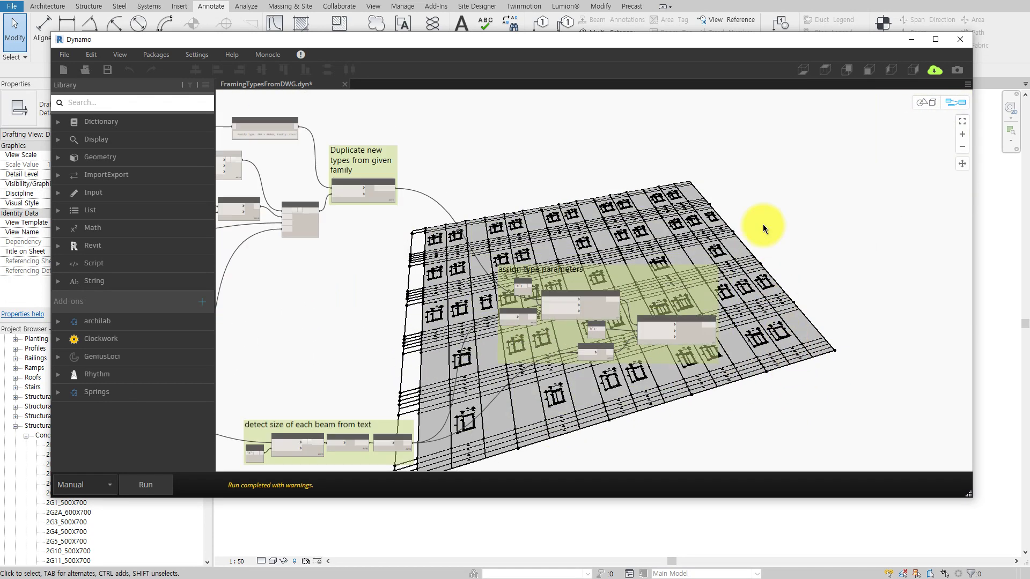
Expand the SetParameter preview listing the 25 new types, such as 2G1_500X700.
scroll(712, 252, "up", 1)
scroll(712, 252, "up", 1)
left_click(693, 266)
mouse_move(616, 278)
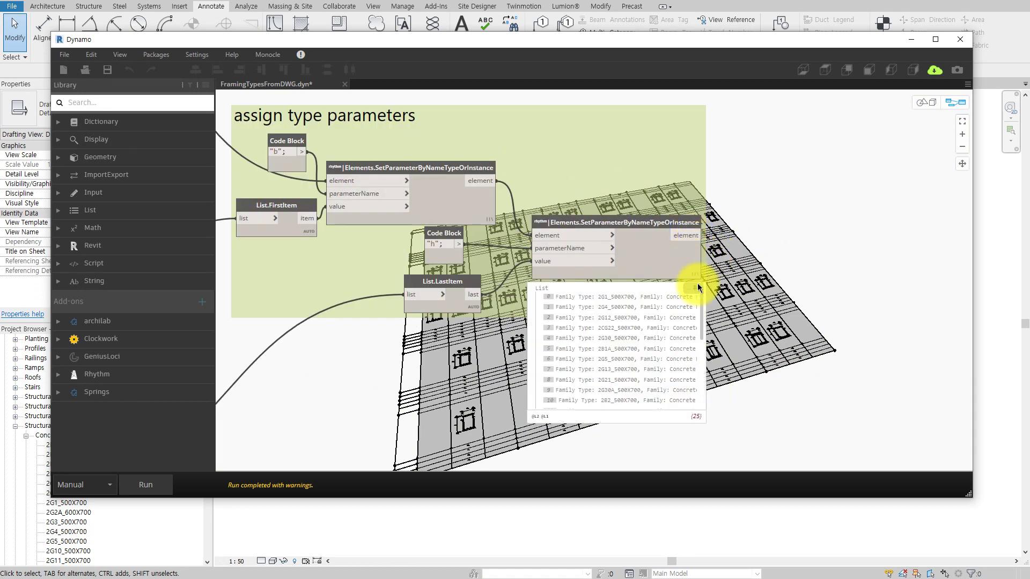
scroll(704, 341, "down", 4)
scroll(704, 340, "up", 3)
scroll(704, 340, "up", 2)
scroll(810, 278, "down", 5)
scroll(663, 306, "down", 3)
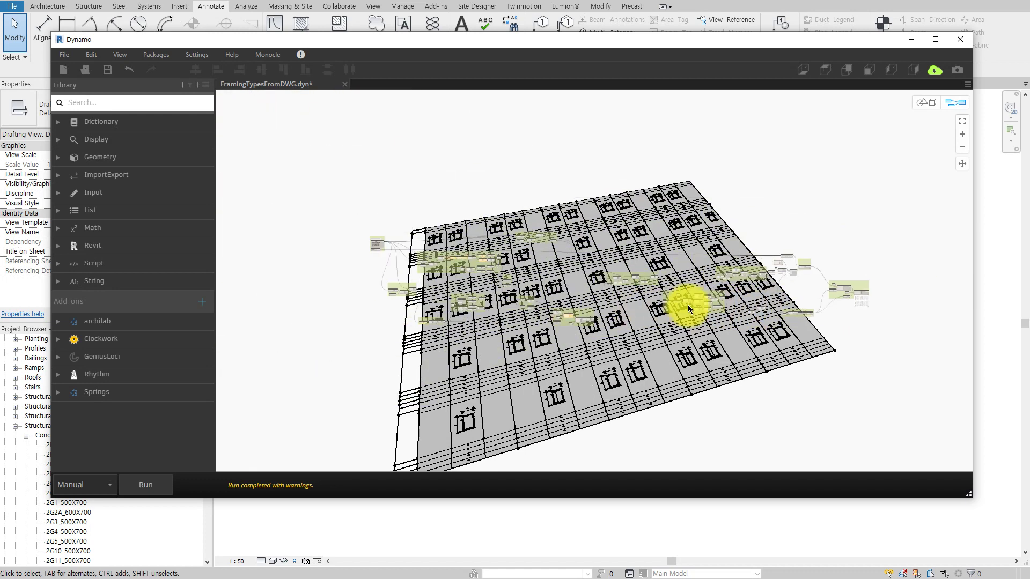
scroll(717, 303, "up", 2)
Lower the graph window and orbit the 3D background preview to a frontal view.
left_click_drag(768, 43, 766, 76)
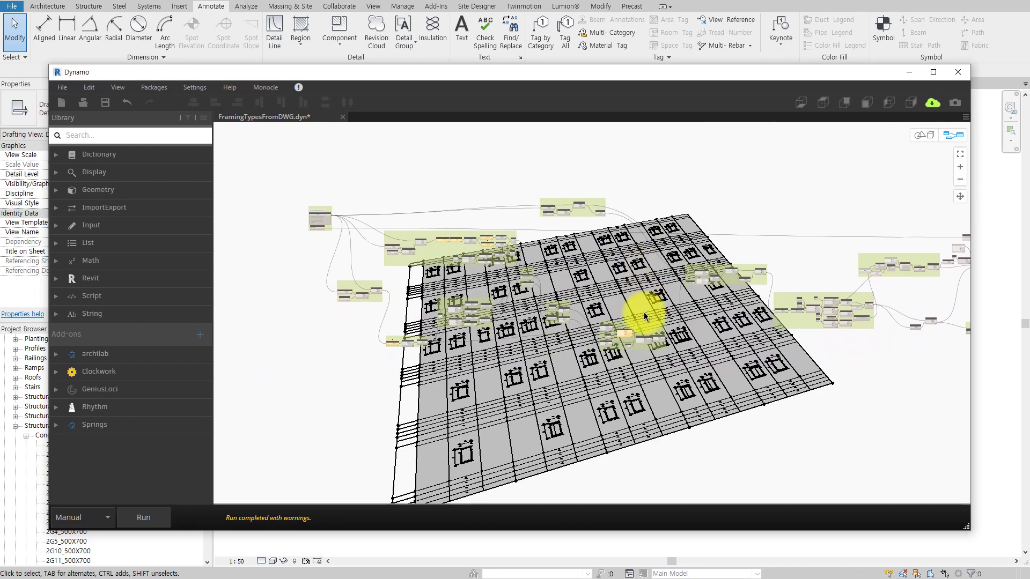
key("ctrl+b")
mouse_move(626, 373)
right_mouse_down()
mouse_move(697, 380)
mouse_move(644, 375)
right_mouse_up()
key("ctrl+b")
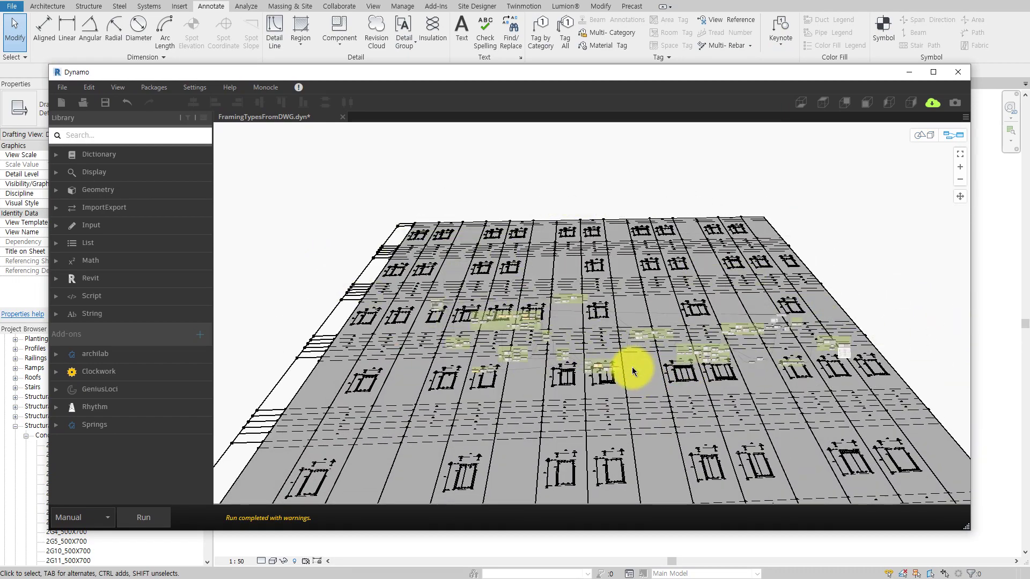